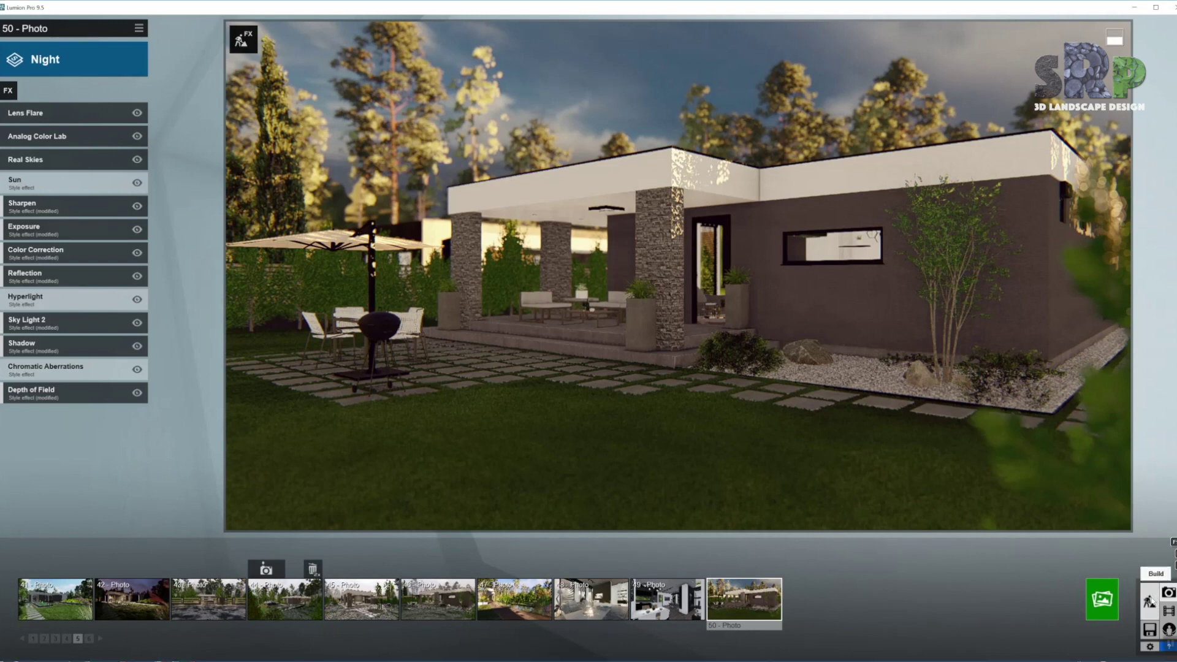
- In build mode, set the emissive value of the terrace ceiling lamp's four square panels to 1.1
{"action": "left_click", "coordinate": [1138, 591]}
{"action": "key", "text": "w"}
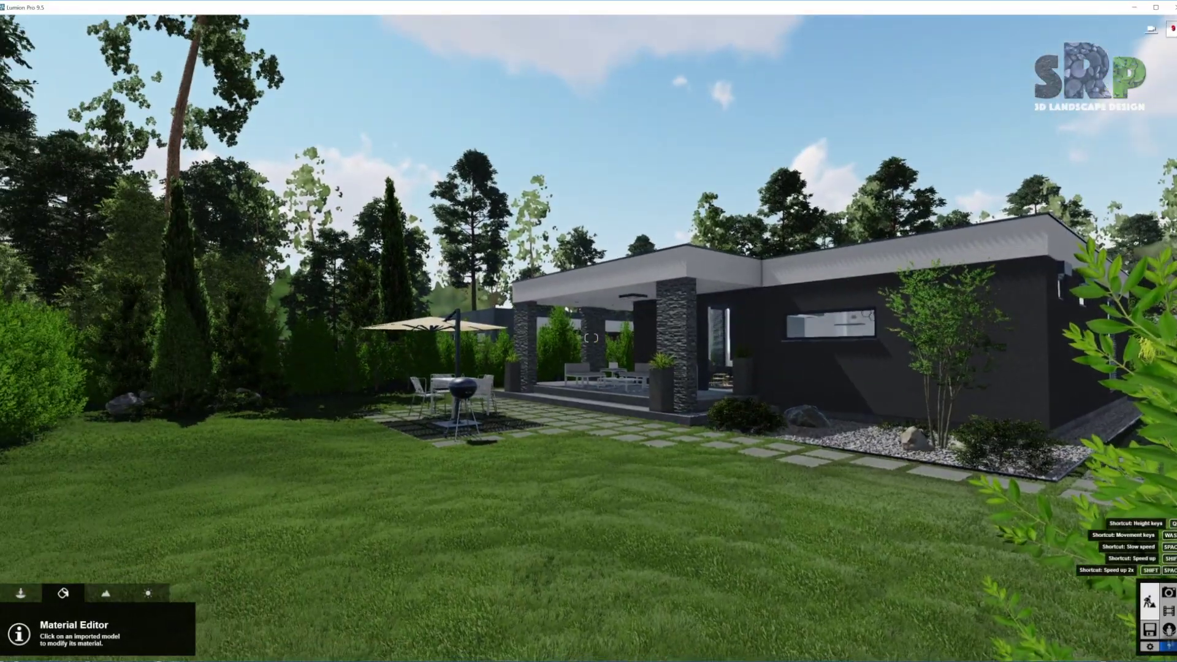
{"action": "key", "text": "w"}
{"action": "right_click_drag", "start_coordinate": [614, 551], "coordinate": [630, 236]}
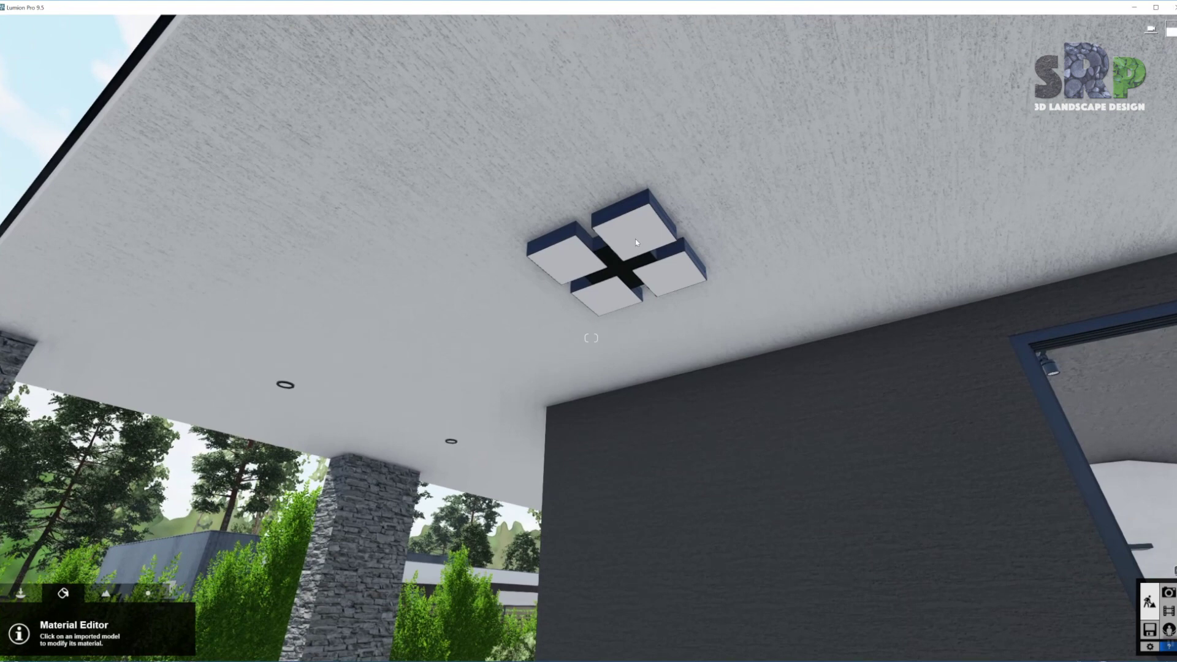
{"action": "left_click", "coordinate": [635, 238]}
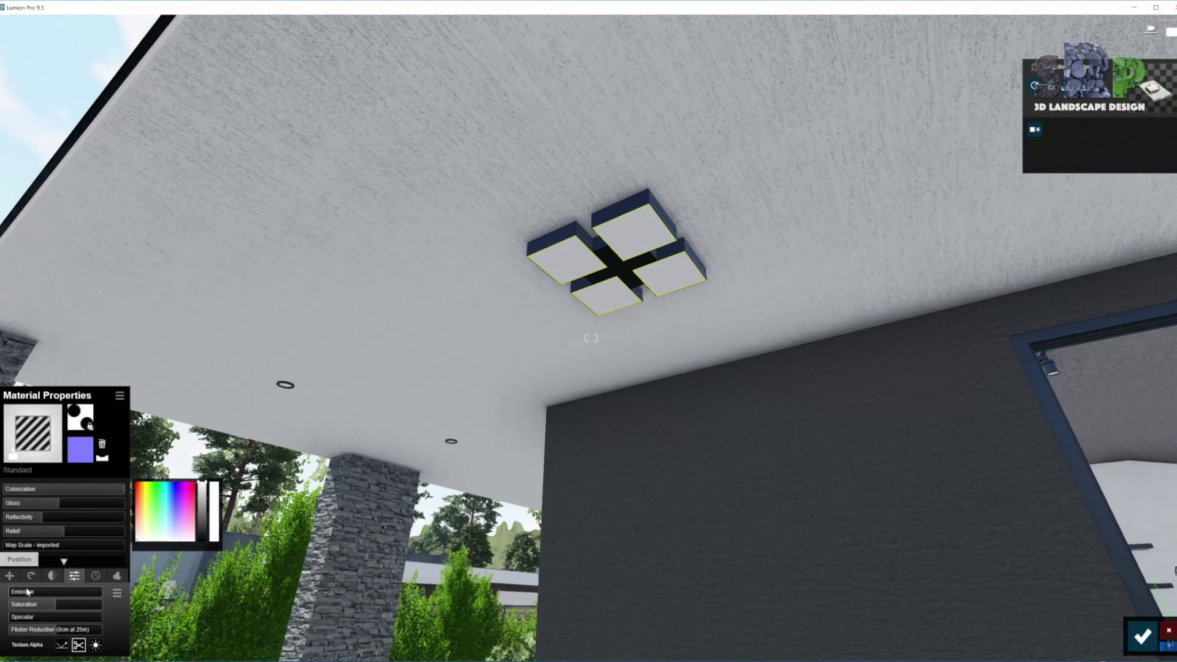
{"action": "left_click_drag", "start_coordinate": [29, 593], "coordinate": [34, 593]}
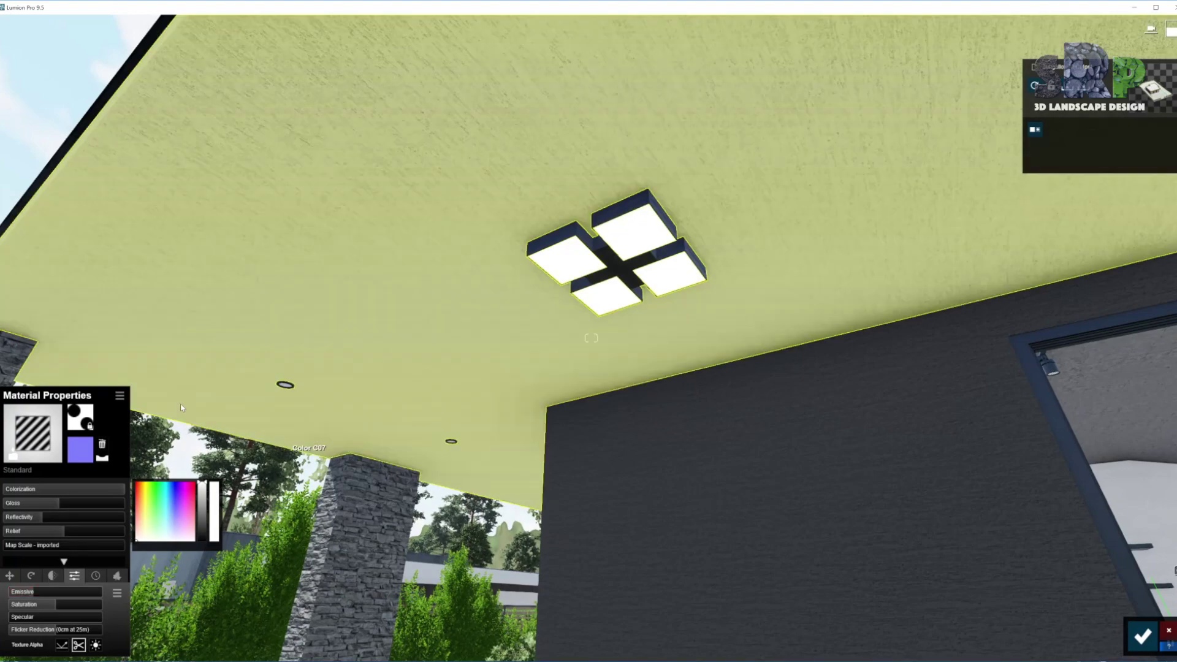
- Raise the emissive value of the round recessed downlights' material in the terrace ceiling so they glow
{"action": "mouse_move", "coordinate": [381, 294]}
{"action": "right_mouse_down"}
{"action": "mouse_move", "coordinate": [264, 368]}
{"action": "mouse_move", "coordinate": [399, 304]}
{"action": "right_mouse_up"}
{"action": "key", "text": "w"}
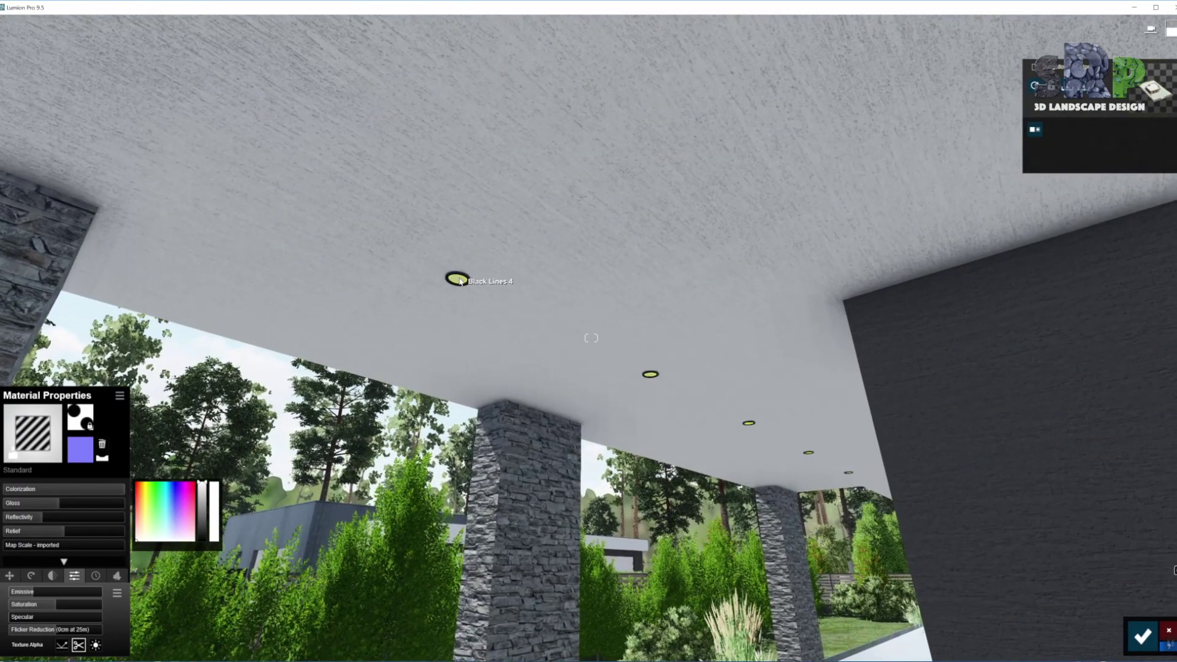
{"action": "left_click", "coordinate": [461, 282]}
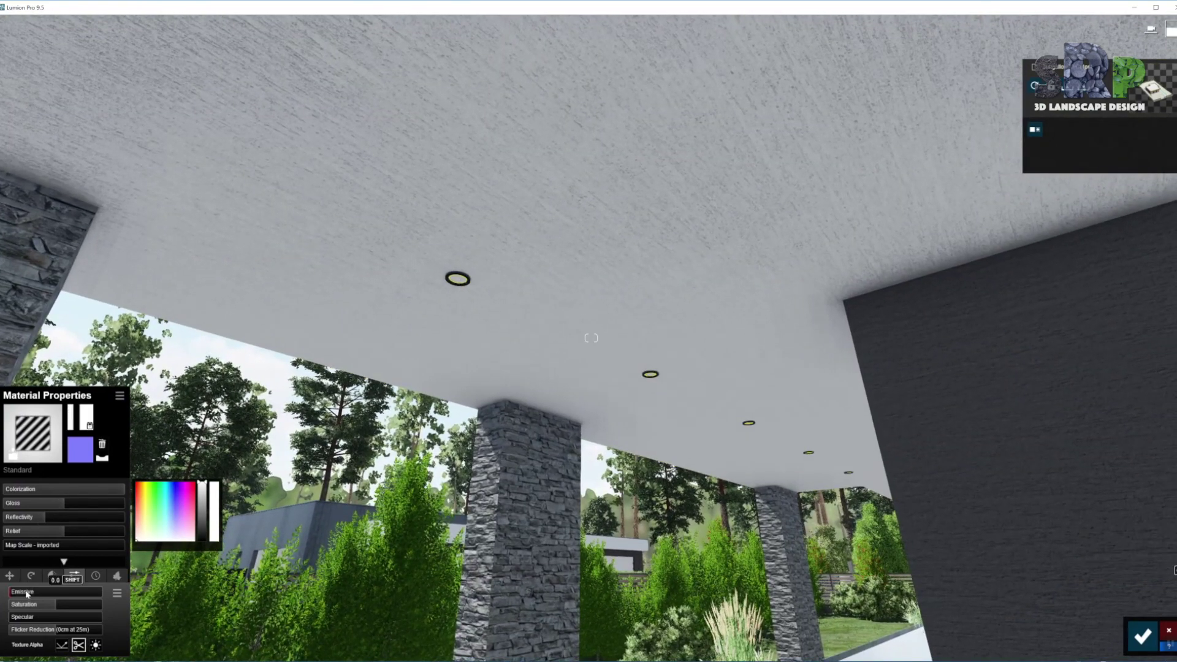
{"action": "left_click_drag", "start_coordinate": [38, 591], "coordinate": [38, 591]}
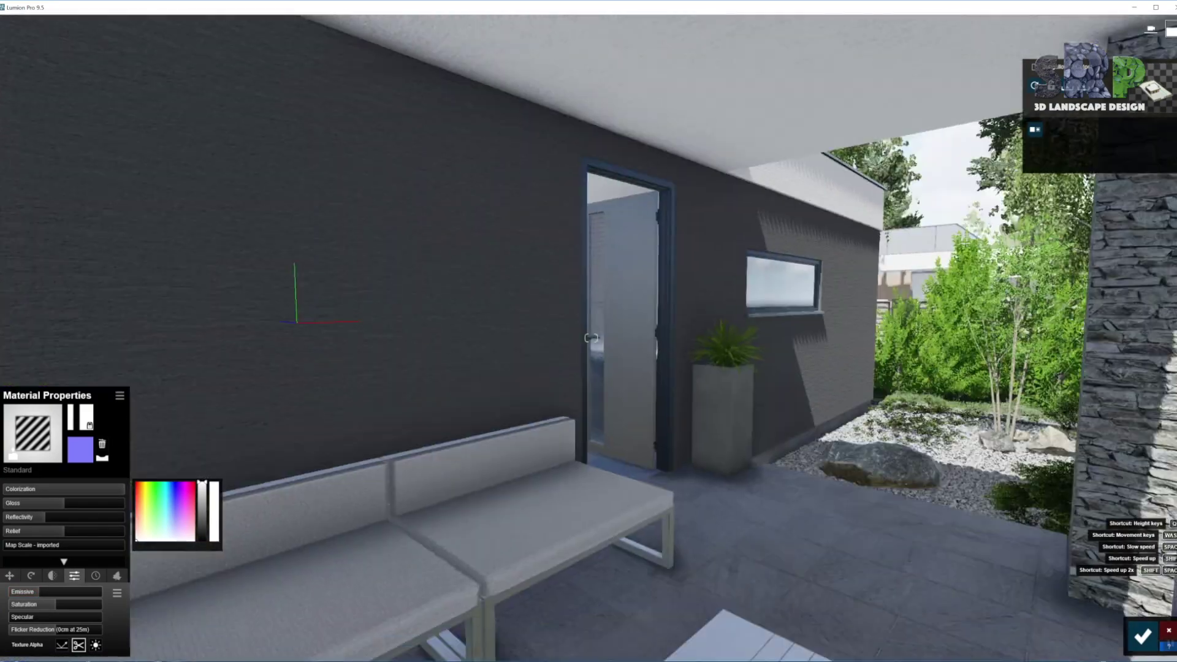
- Raise the emissive value of the hexagonal pendant lamp's bulbs above the dining table
{"action": "key", "text": "w"}
{"action": "right_click_drag", "start_coordinate": [591, 338], "coordinate": [623, 317]}
{"action": "key", "text": "w"}
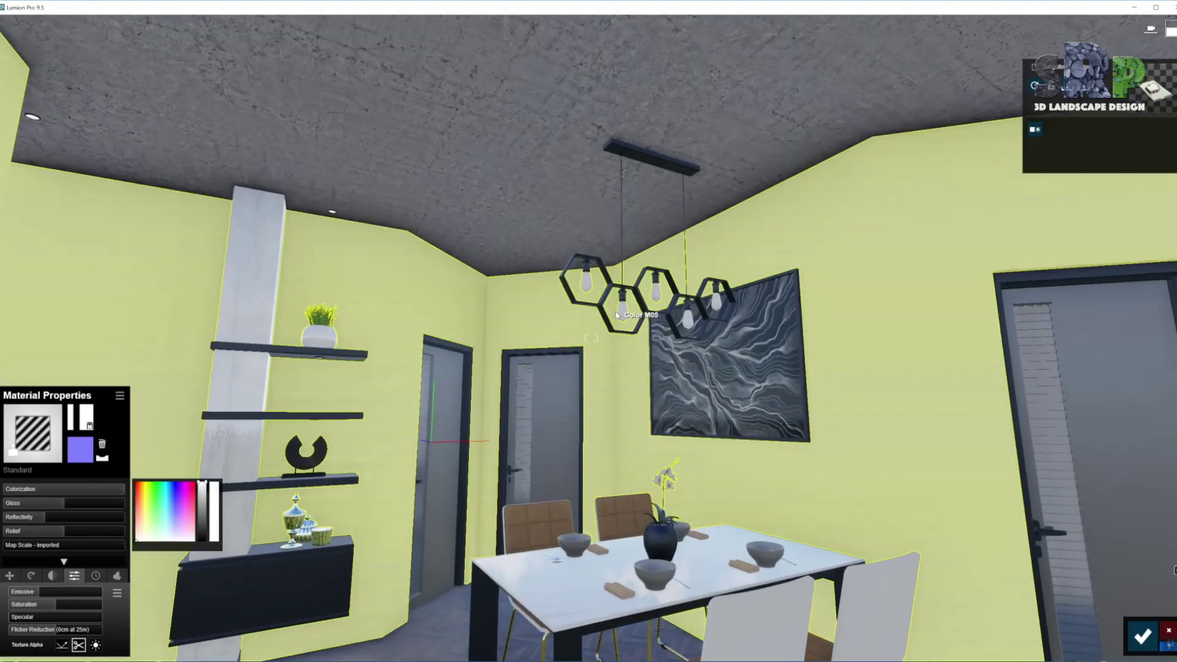
{"action": "left_click", "coordinate": [625, 316]}
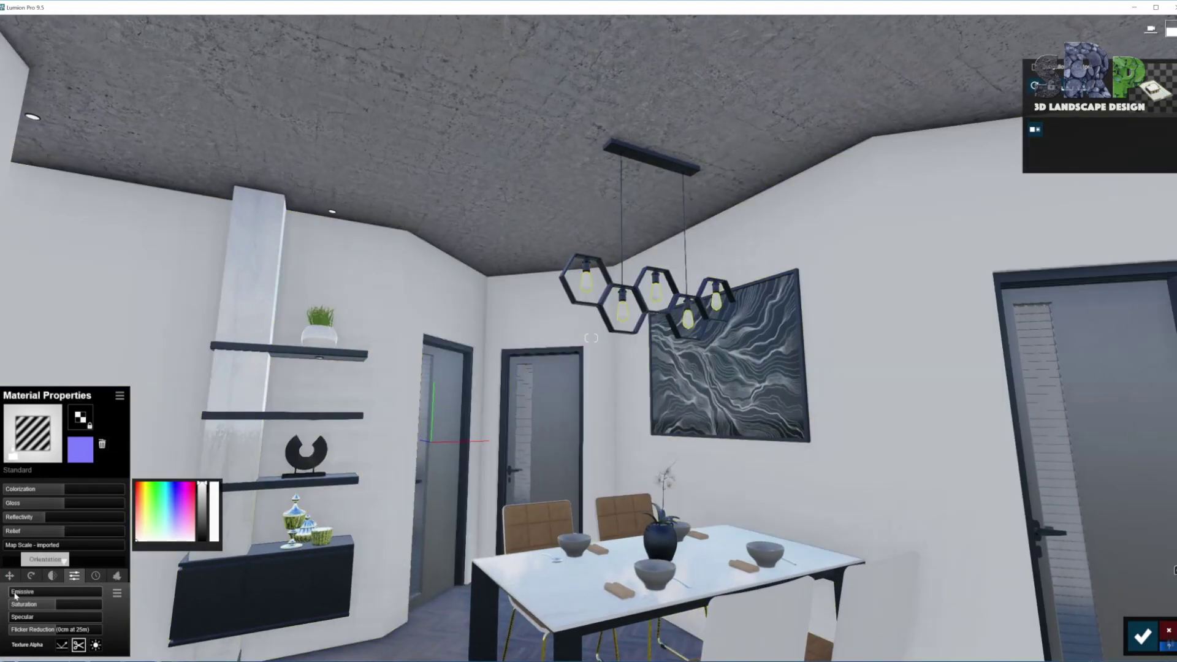
{"action": "left_click_drag", "start_coordinate": [17, 593], "coordinate": [35, 593]}
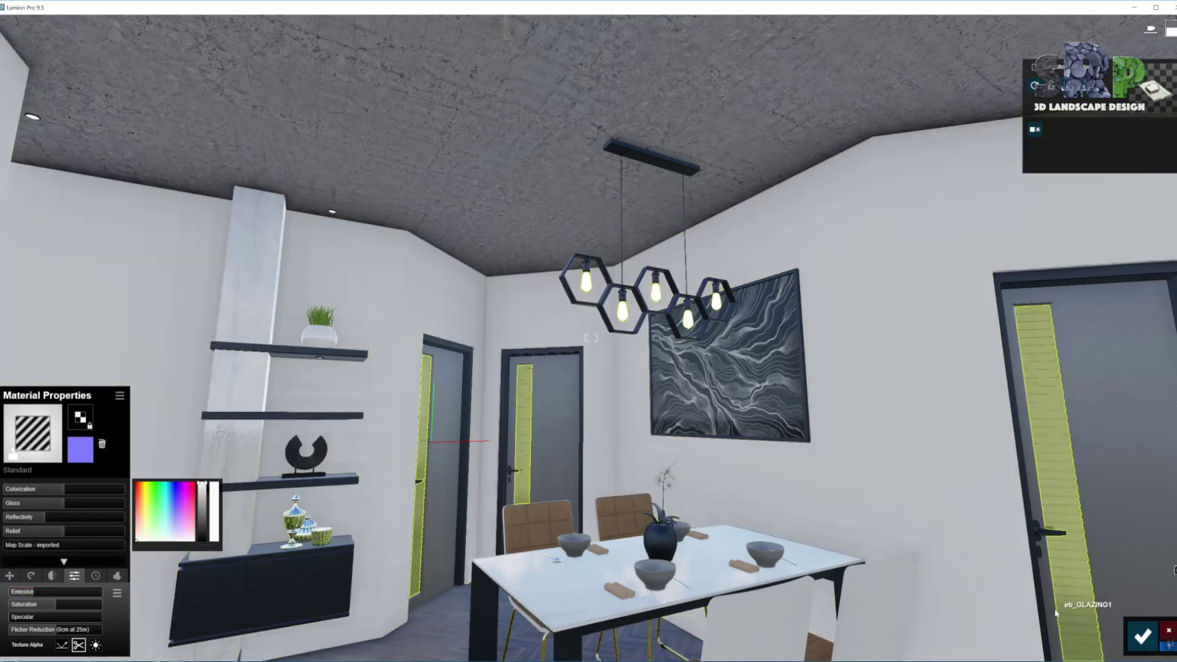
- Save the material changes and preview them in photo mode from Photo 50's saved camera
{"action": "left_click", "coordinate": [1142, 637]}
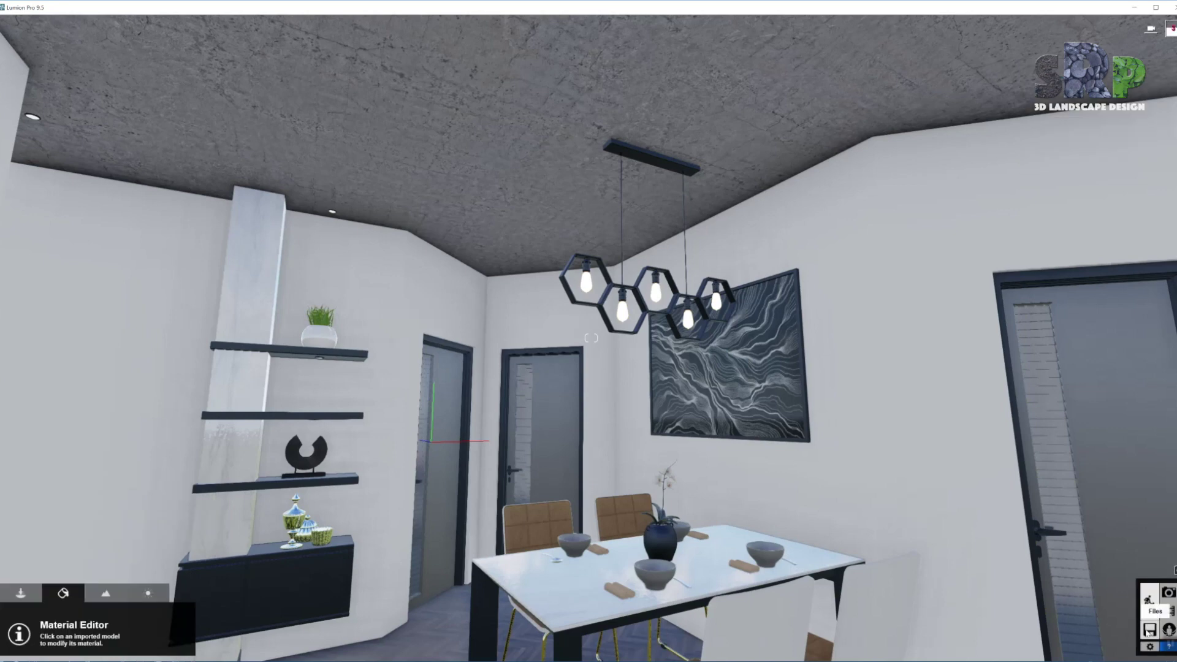
{"action": "left_click", "coordinate": [1170, 596]}
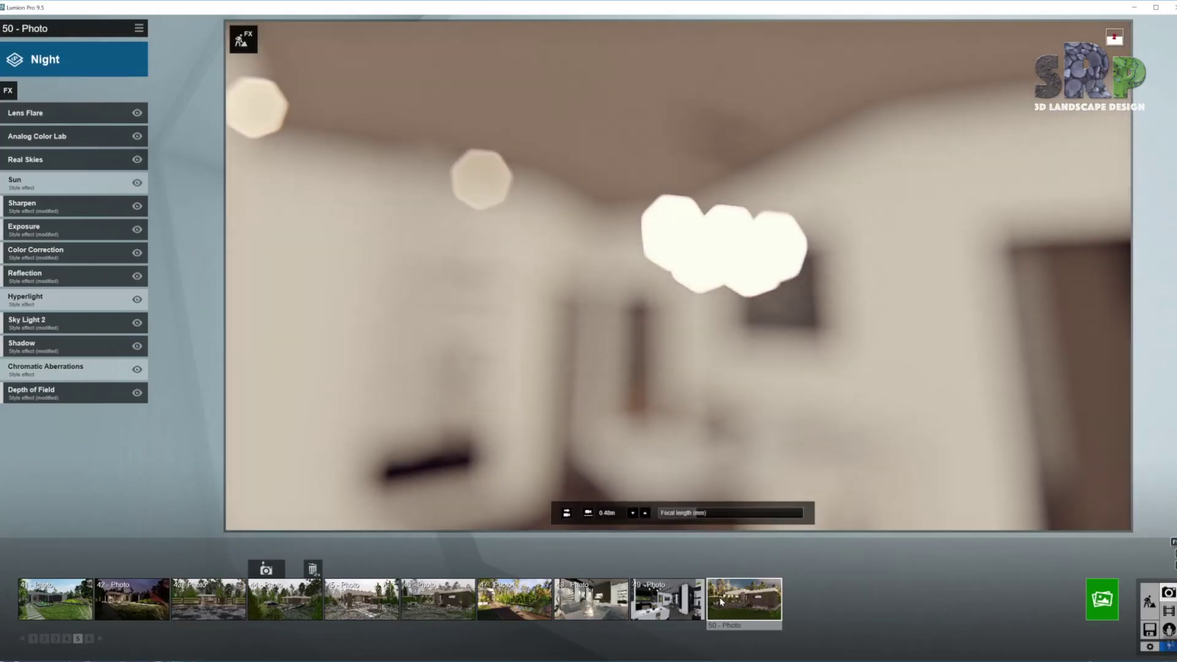
{"action": "left_click", "coordinate": [754, 587]}
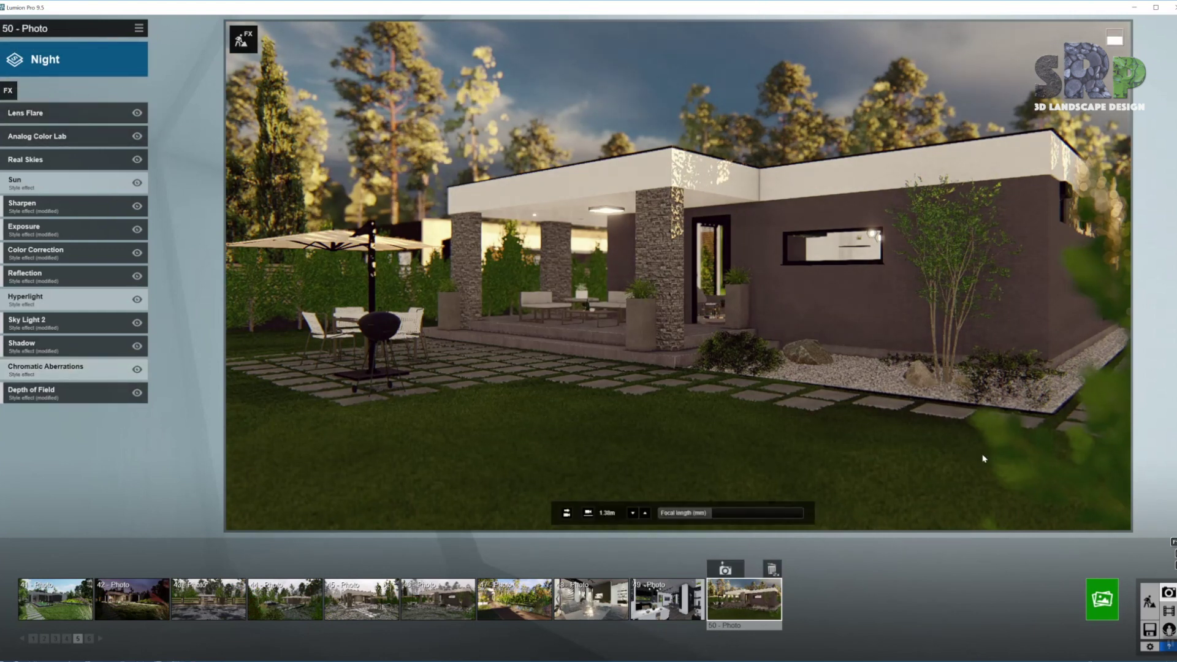
- Show layer 2 in the build mode's object editor and select the spotlight at the base of the tree in the gravel bed
{"action": "left_click", "coordinate": [1150, 604]}
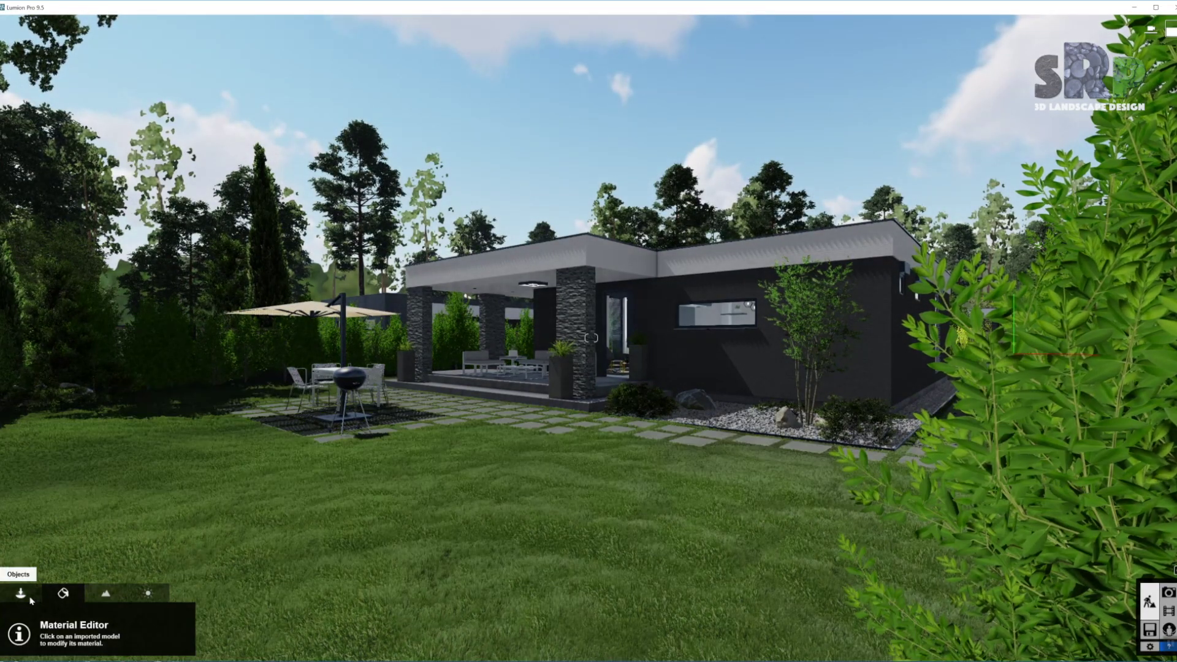
{"action": "left_click", "coordinate": [23, 595]}
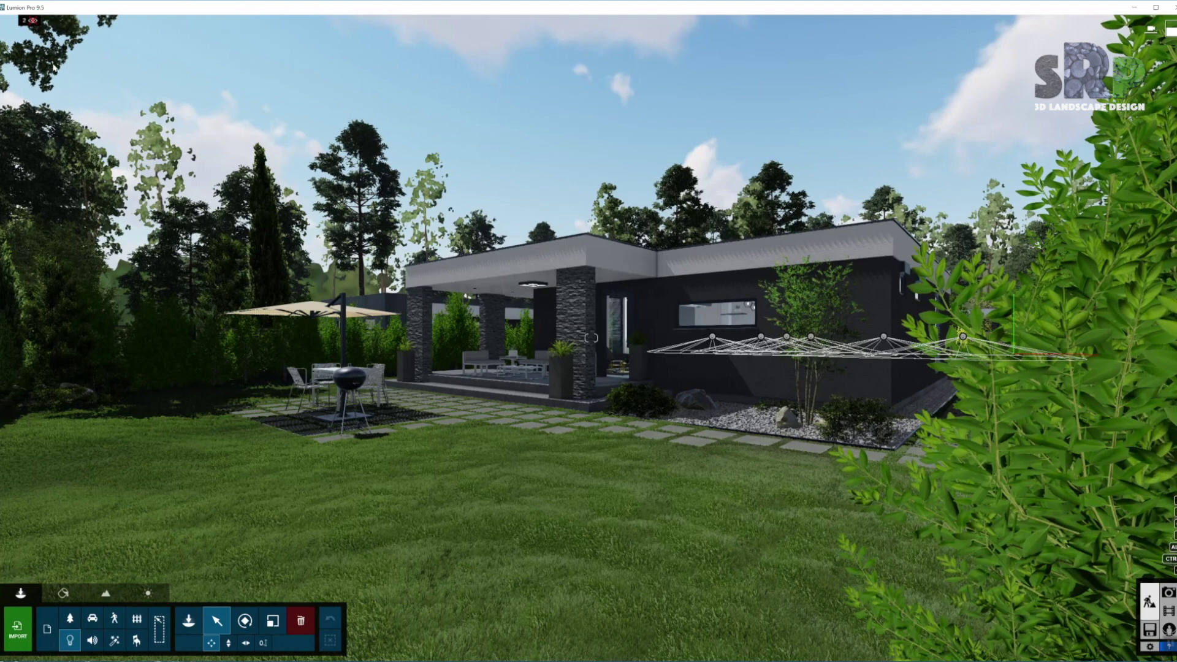
{"action": "mouse_move", "coordinate": [34, 22]}
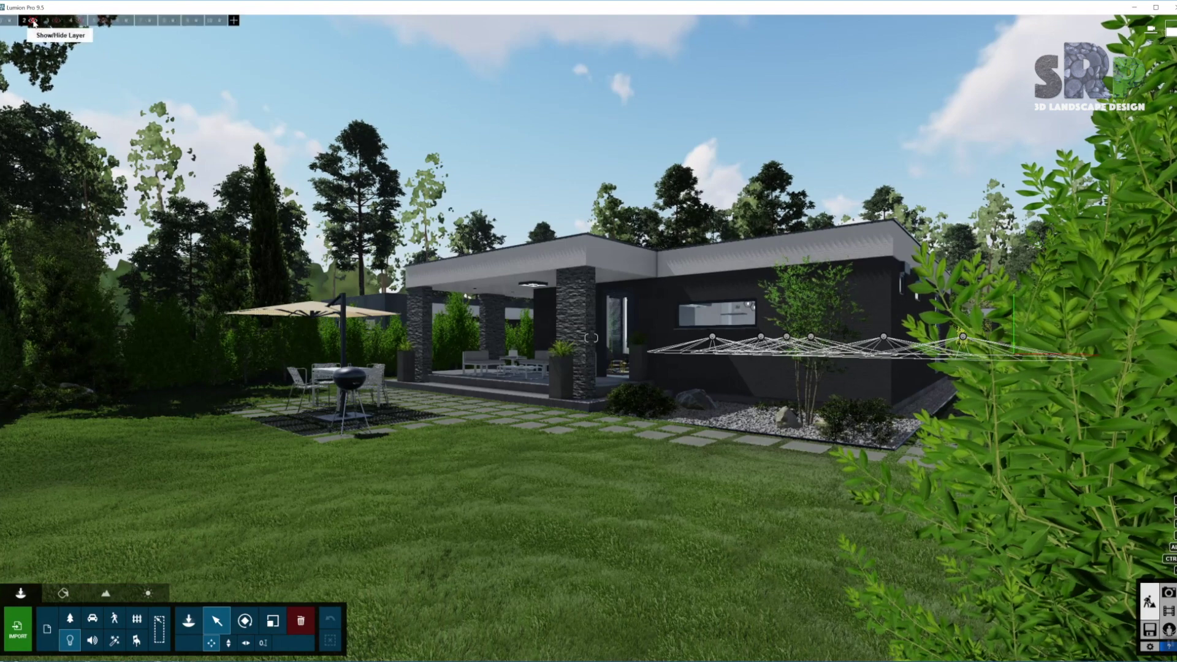
{"action": "left_click", "coordinate": [826, 433]}
{"action": "key", "text": "w"}
{"action": "right_click_drag", "start_coordinate": [638, 461], "coordinate": [810, 460]}
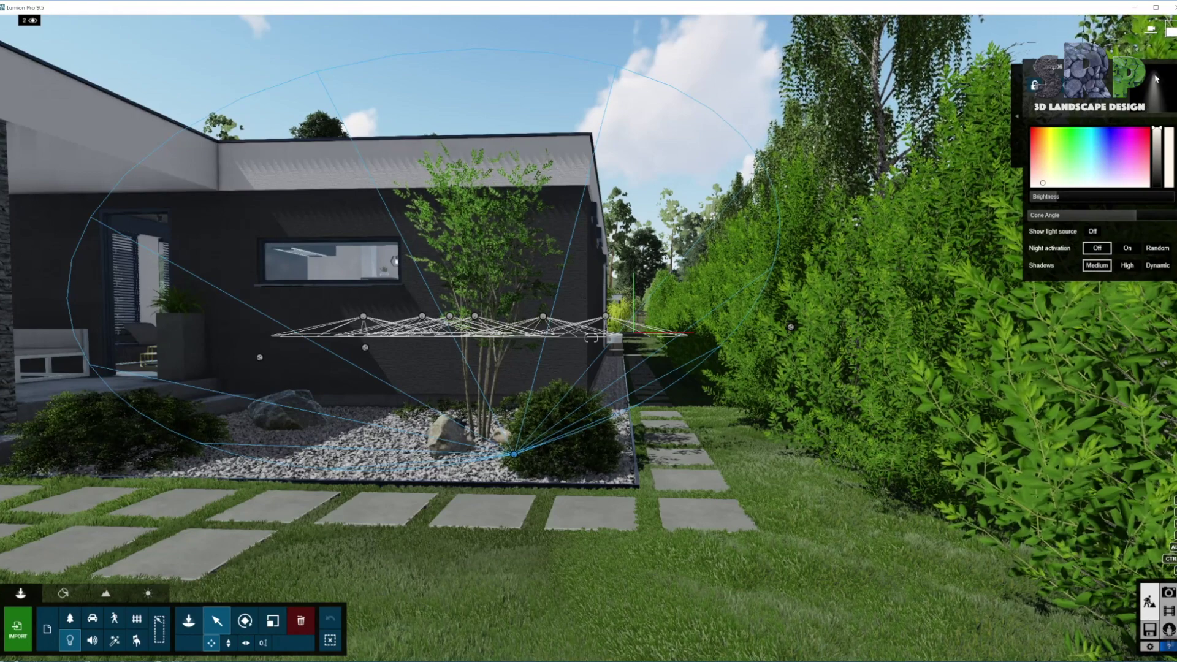
- Pick a warm white colour for the tree's spotlight and check its brightness setting
{"action": "left_click", "coordinate": [1043, 184]}
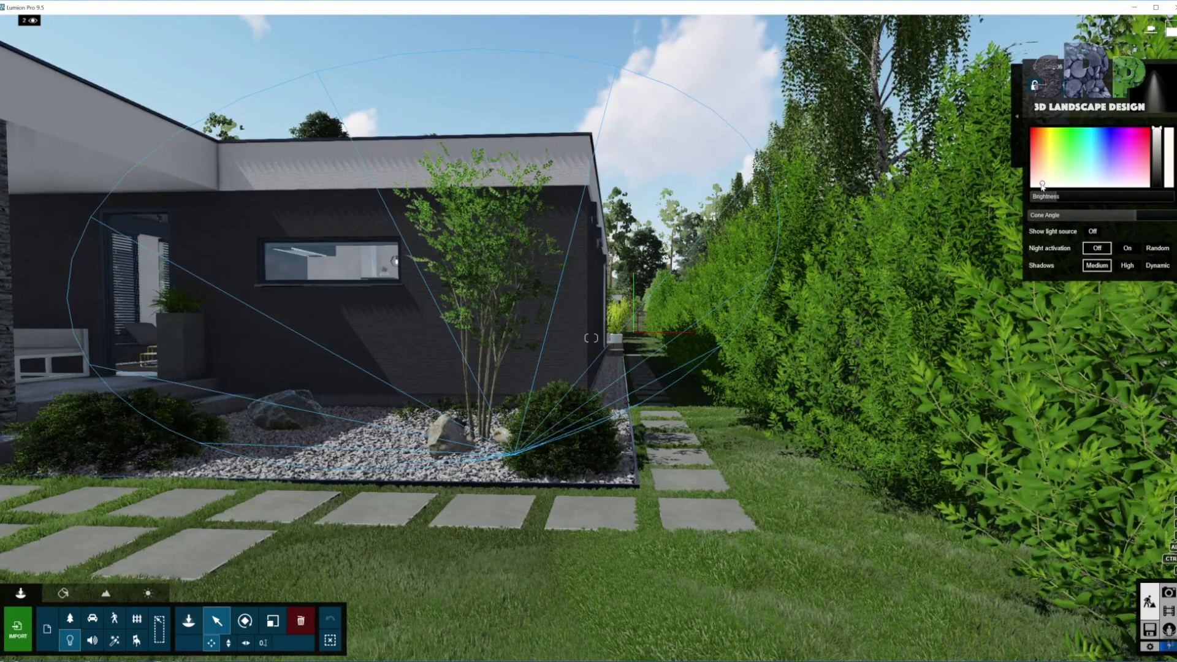
{"action": "mouse_move", "coordinate": [1057, 199]}
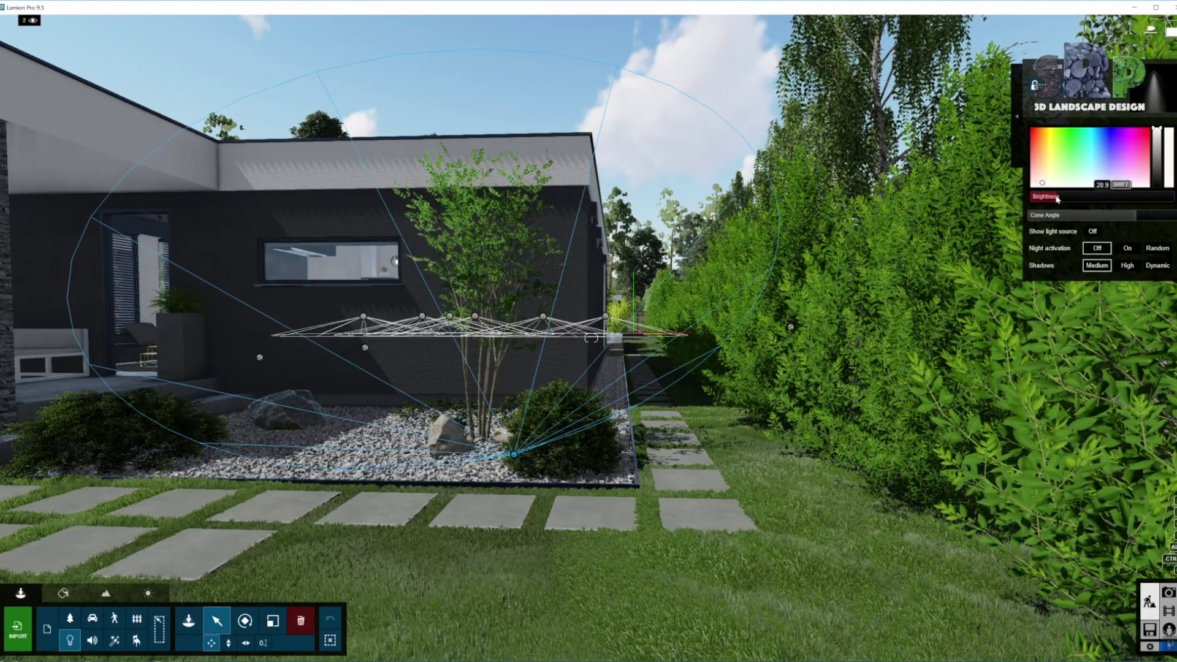
{"action": "mouse_move", "coordinate": [516, 456]}
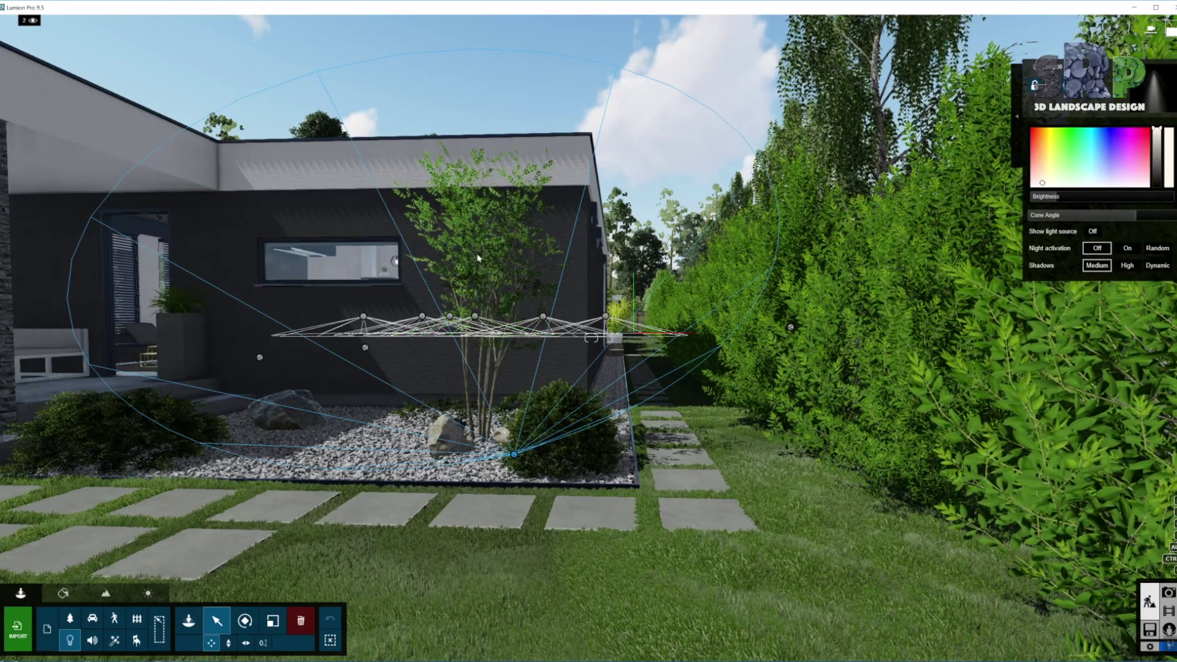
- Preview the tree lighting from Photo 50's saved camera and toggle the spotlight shadows on and off
{"action": "left_click", "coordinate": [1170, 594]}
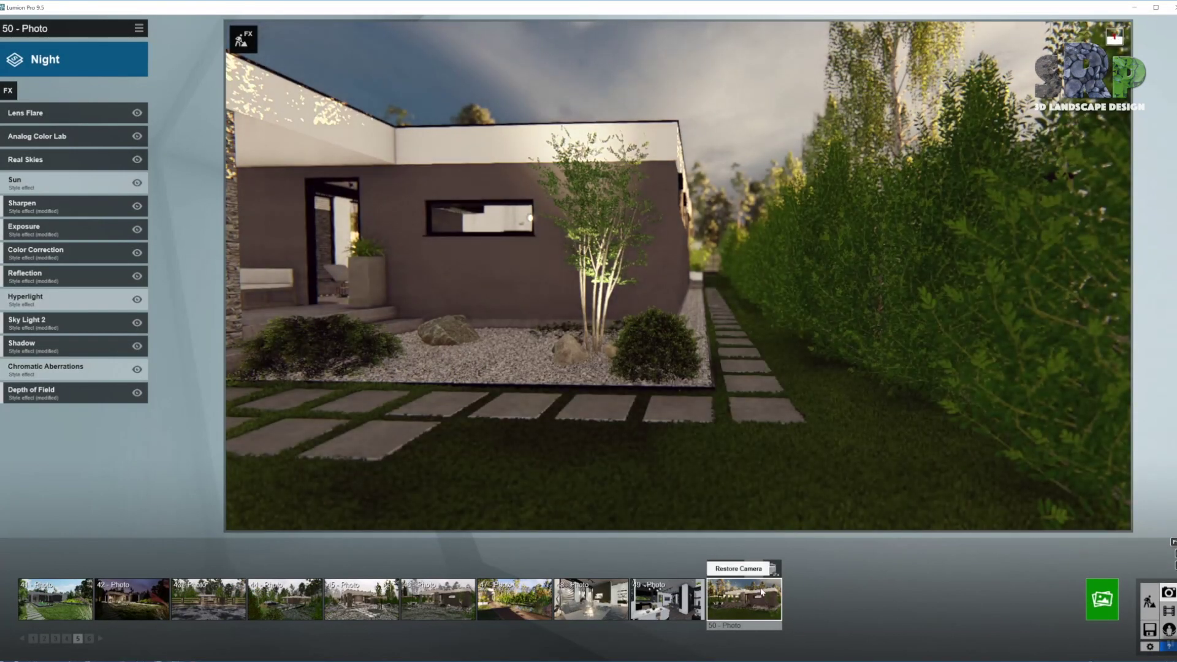
{"action": "left_click", "coordinate": [762, 593]}
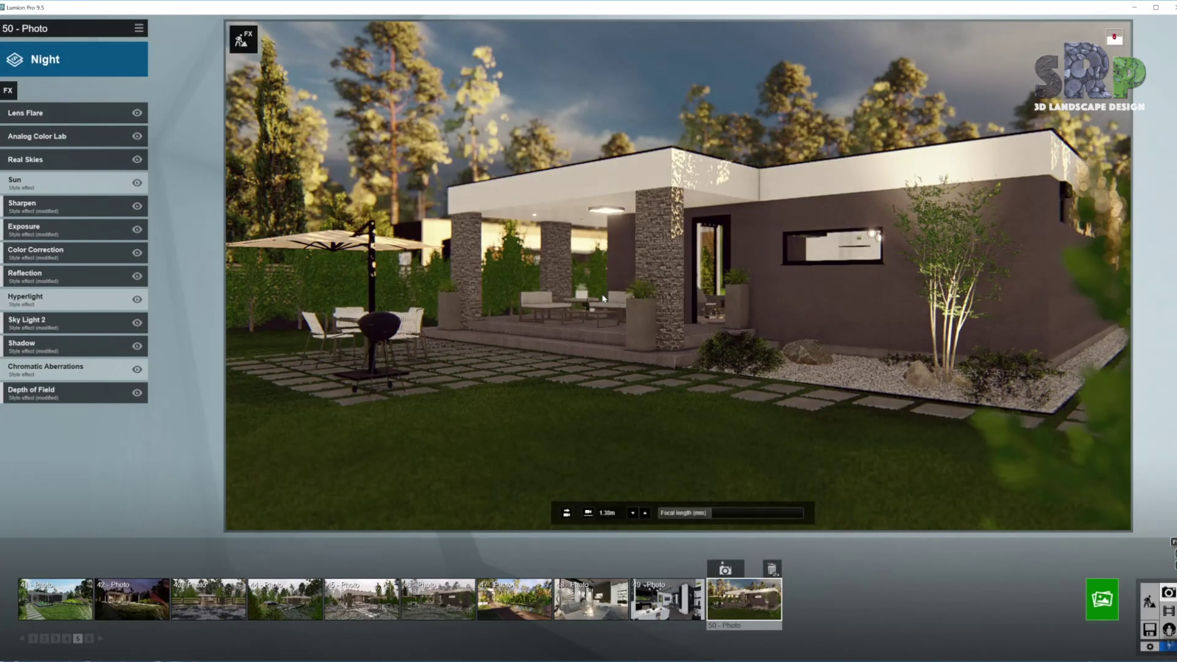
{"action": "key", "text": "F7"}
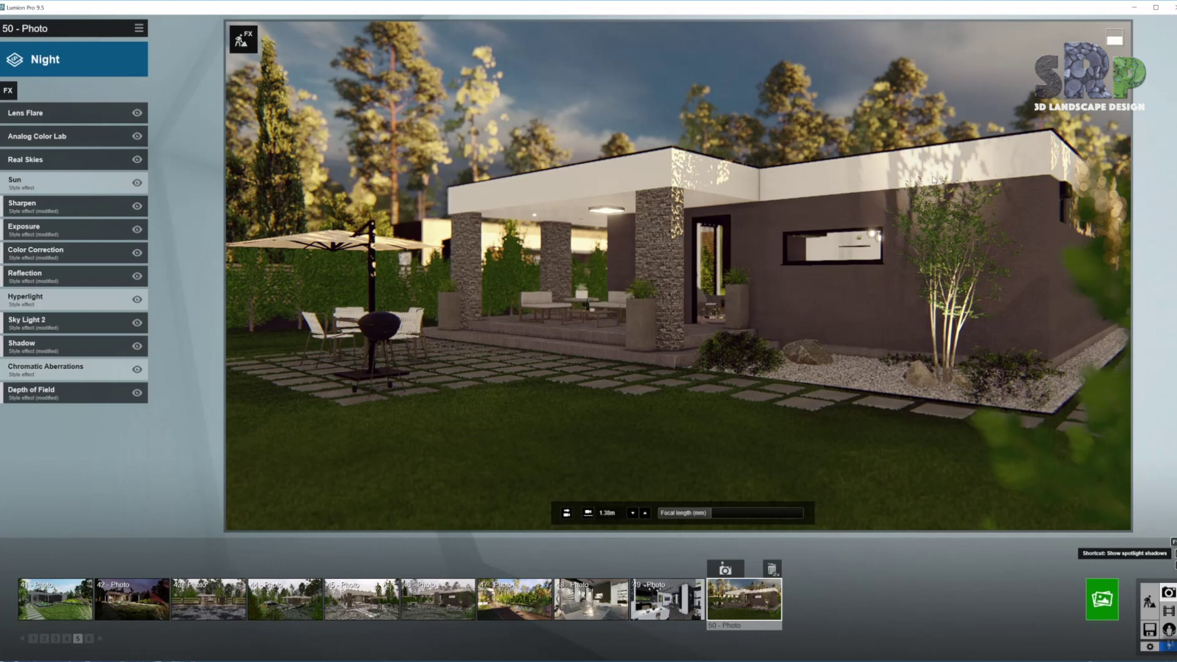
{"action": "key", "text": "F8"}
{"action": "key", "text": "F9"}
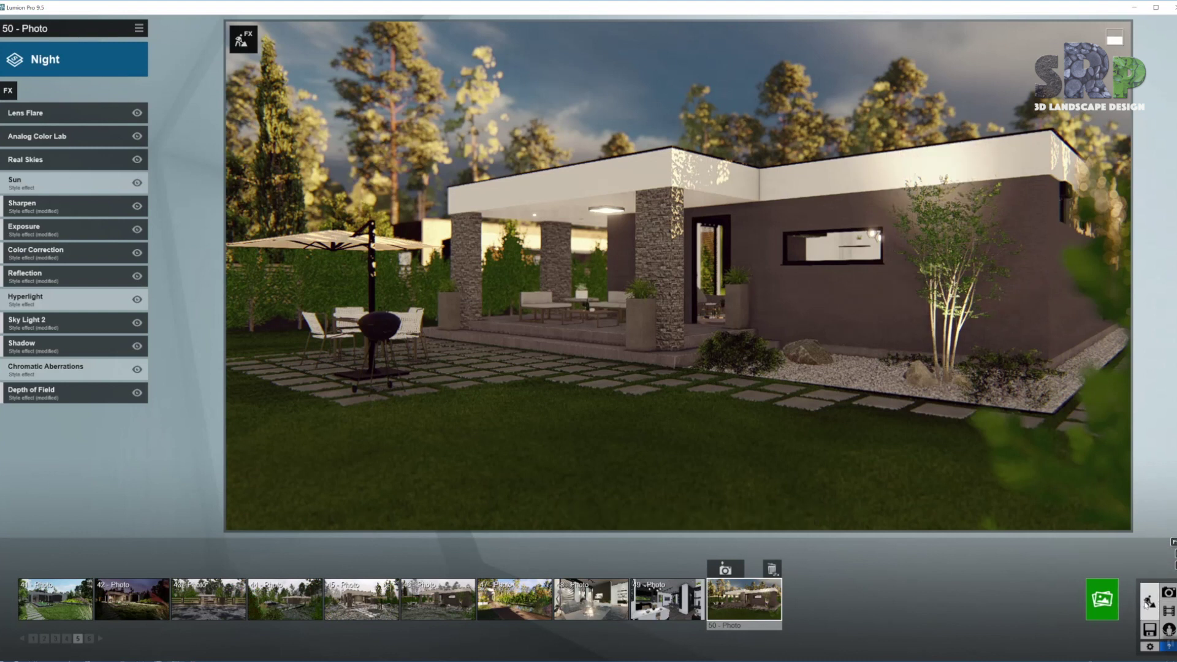
- Back in build mode, show layer 3 and select the nearest spotlight in the row of terrace ceiling downlights
{"action": "left_click", "coordinate": [1150, 603]}
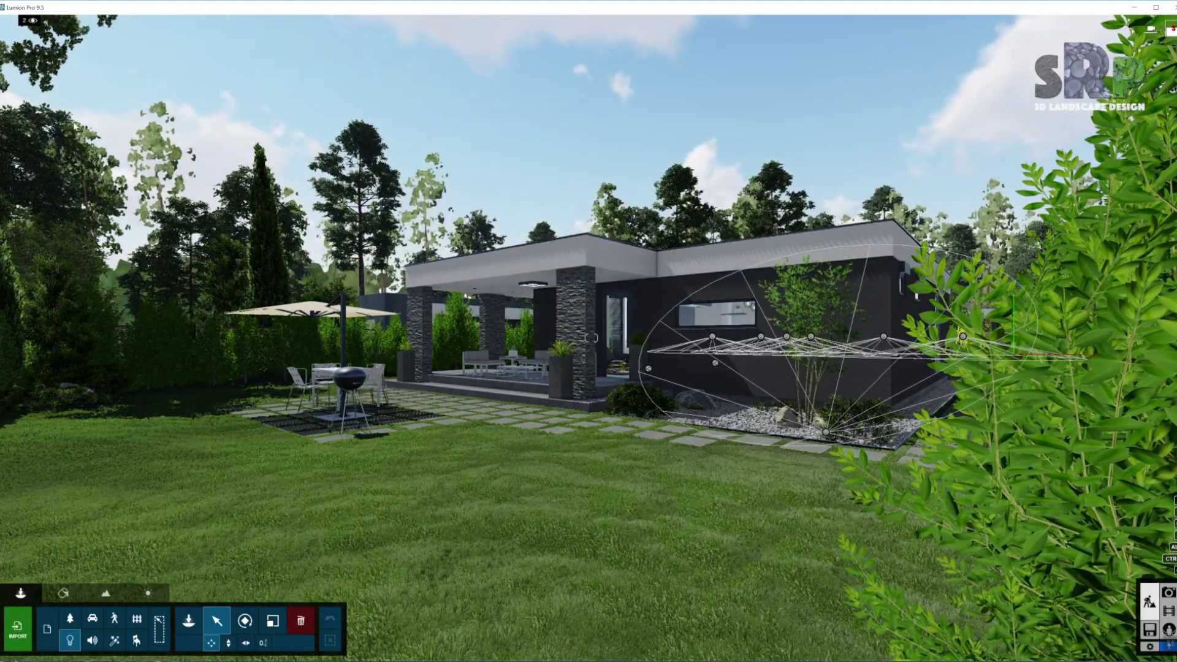
{"action": "mouse_move", "coordinate": [33, 22]}
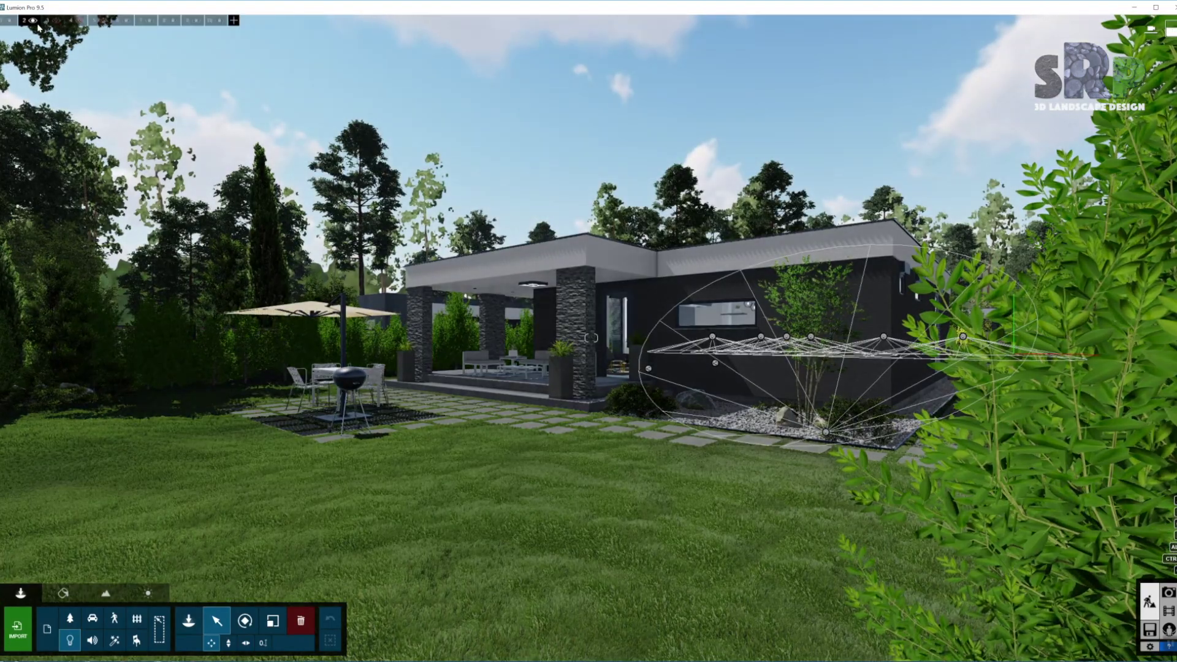
{"action": "left_click", "coordinate": [59, 22]}
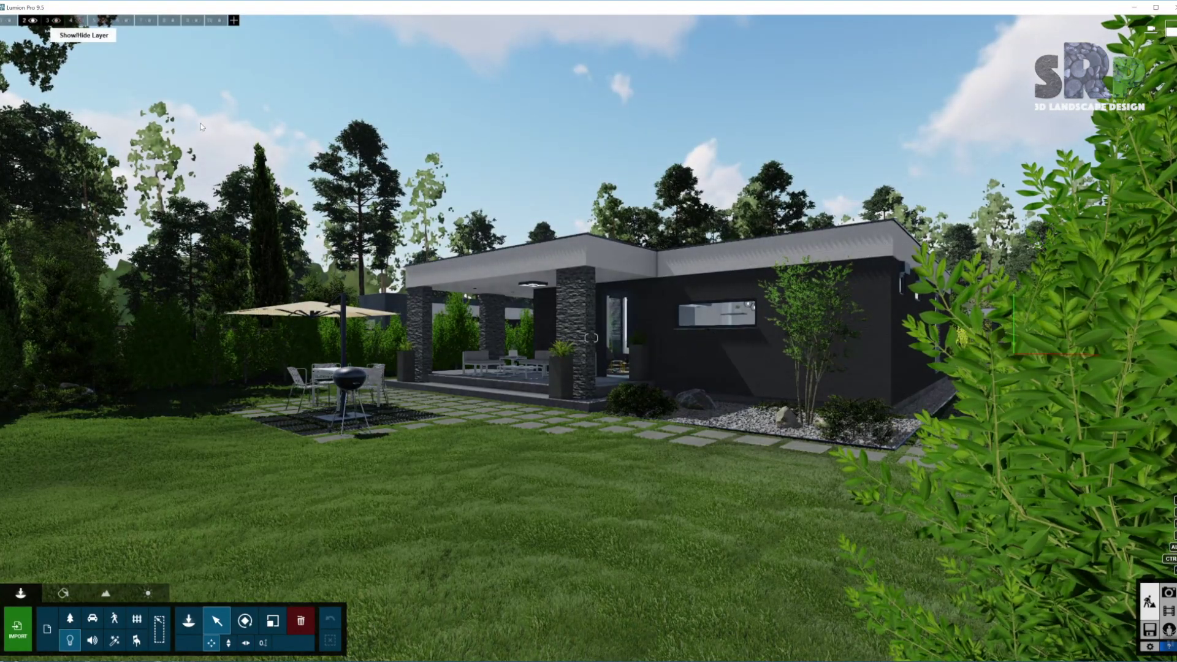
{"action": "key", "text": "w"}
{"action": "right_click_drag", "start_coordinate": [452, 269], "coordinate": [719, 385]}
{"action": "key", "text": "w"}
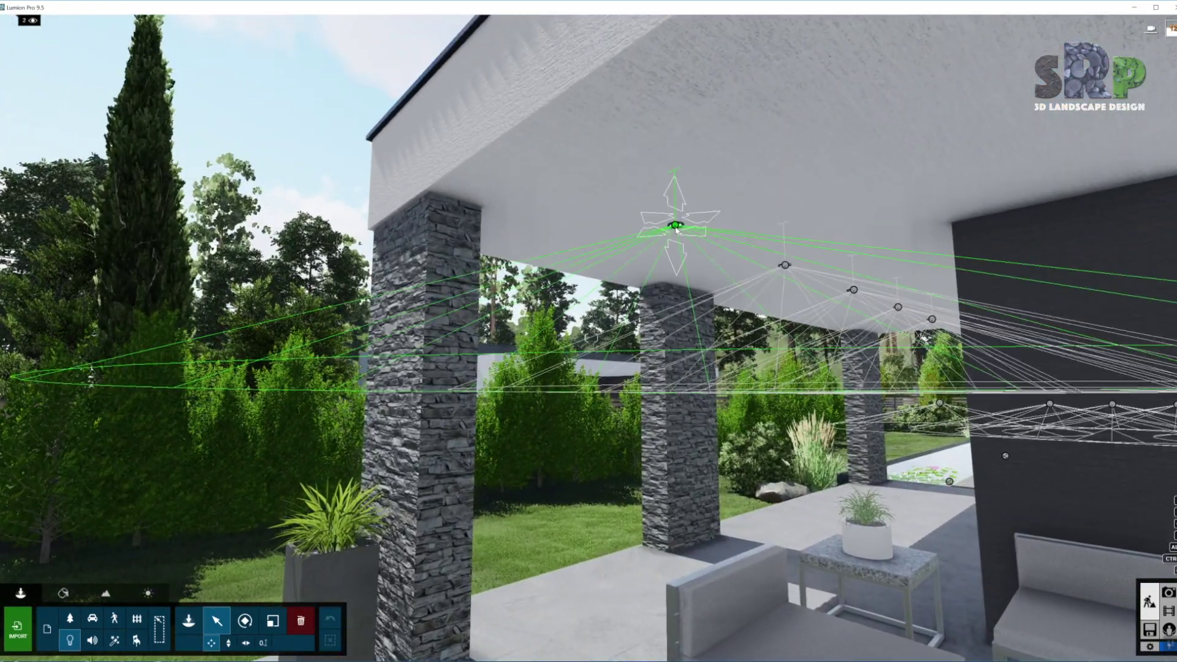
{"action": "left_click", "coordinate": [676, 226]}
{"action": "right_click_drag", "start_coordinate": [554, 236], "coordinate": [638, 291]}
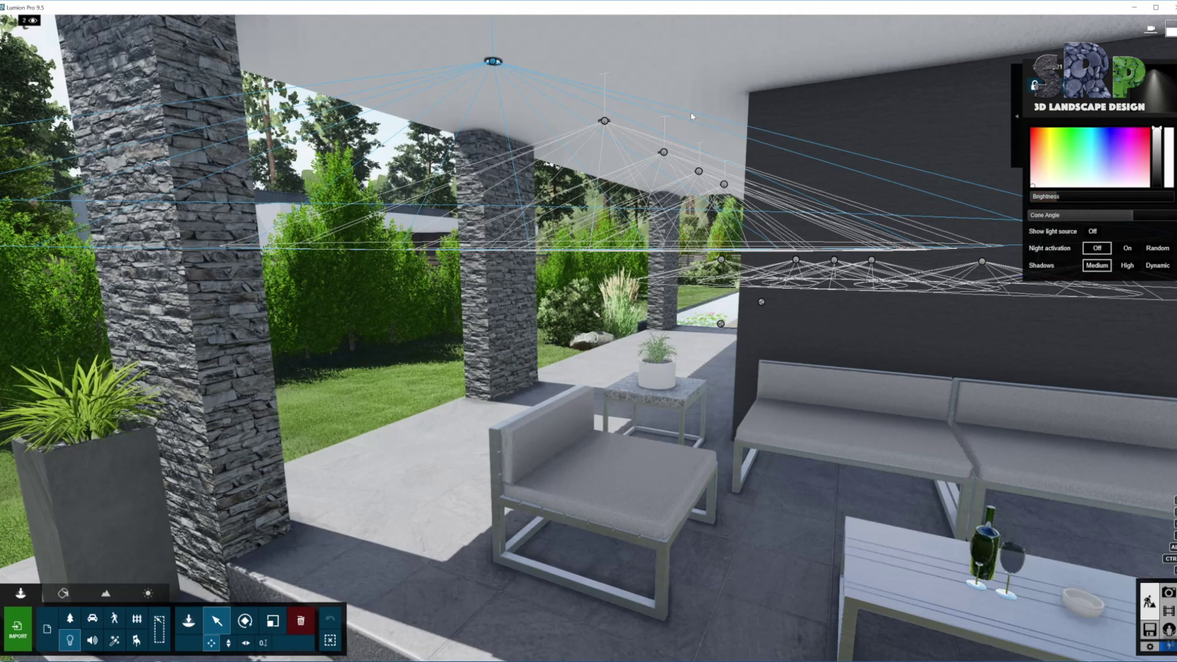
- Preview the terrace downlights in photo mode and toggle the spotlight shadows to compare their effect
{"action": "left_click", "coordinate": [1169, 594]}
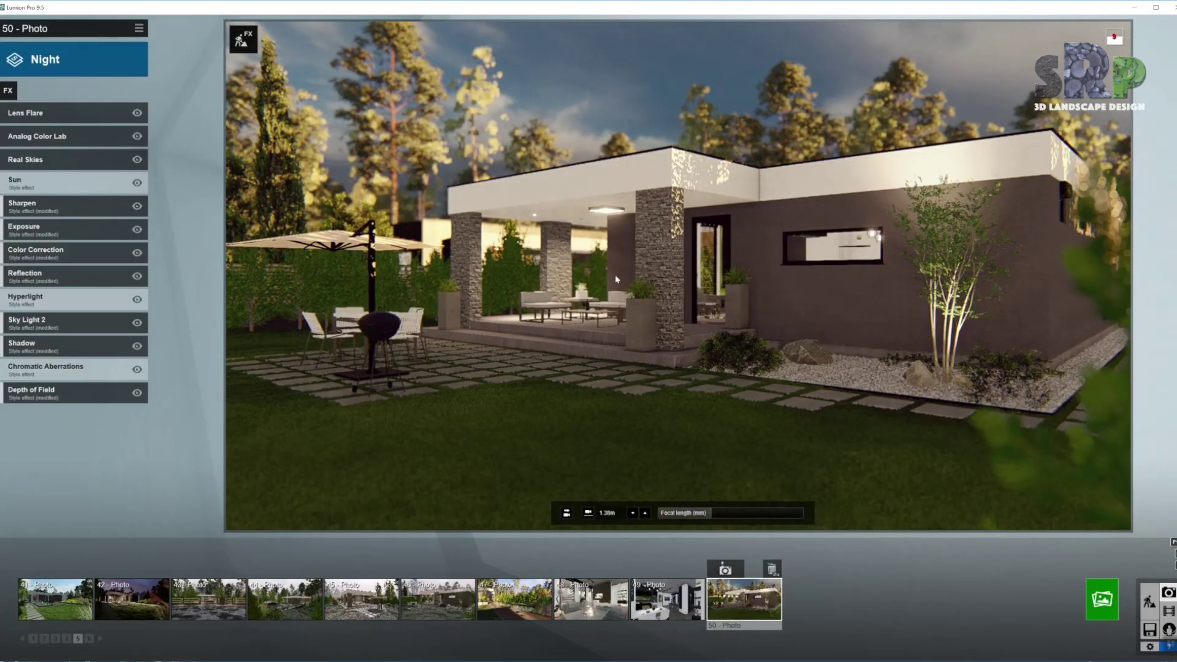
{"action": "key", "text": "k"}
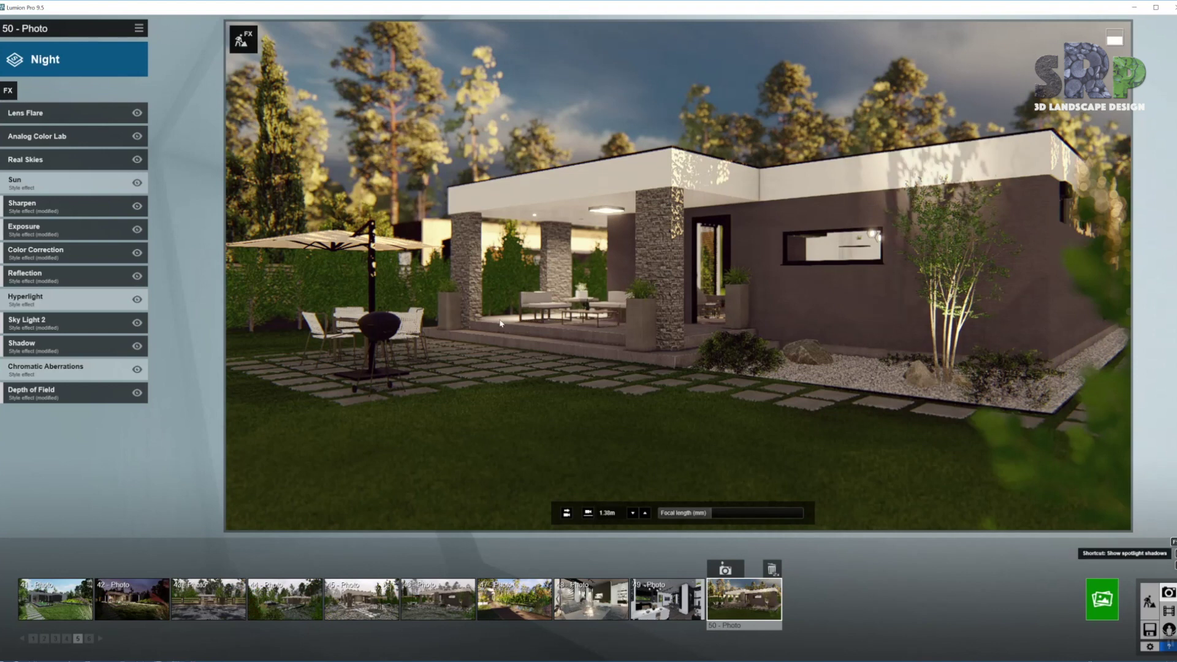
{"action": "key", "text": "F7"}
{"action": "key", "text": "F7"}
{"action": "key", "text": "F7"}
{"action": "key", "text": "F7"}
{"action": "key", "text": "F7"}
- Return to build mode, hide layer 3 and show layer 4 with the lights around the terrace ceiling lamp
{"action": "left_click", "coordinate": [1150, 602]}
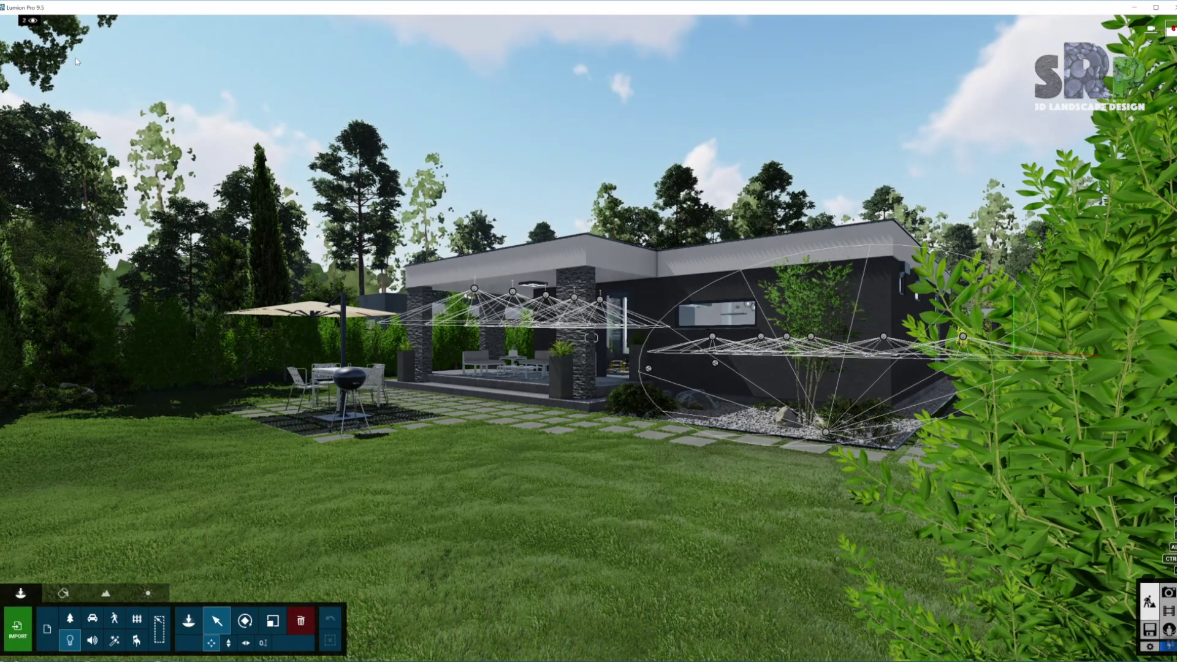
{"action": "left_click", "coordinate": [57, 25]}
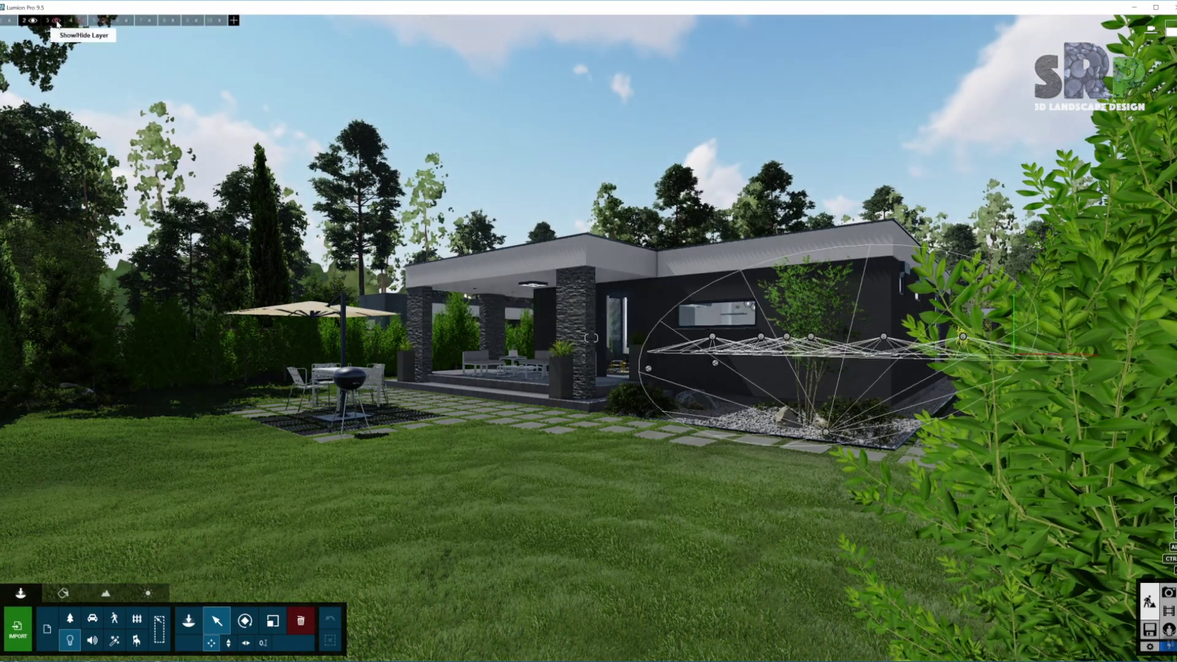
{"action": "key", "text": "w"}
{"action": "right_click_drag", "start_coordinate": [704, 454], "coordinate": [666, 388]}
{"action": "key", "text": "w"}
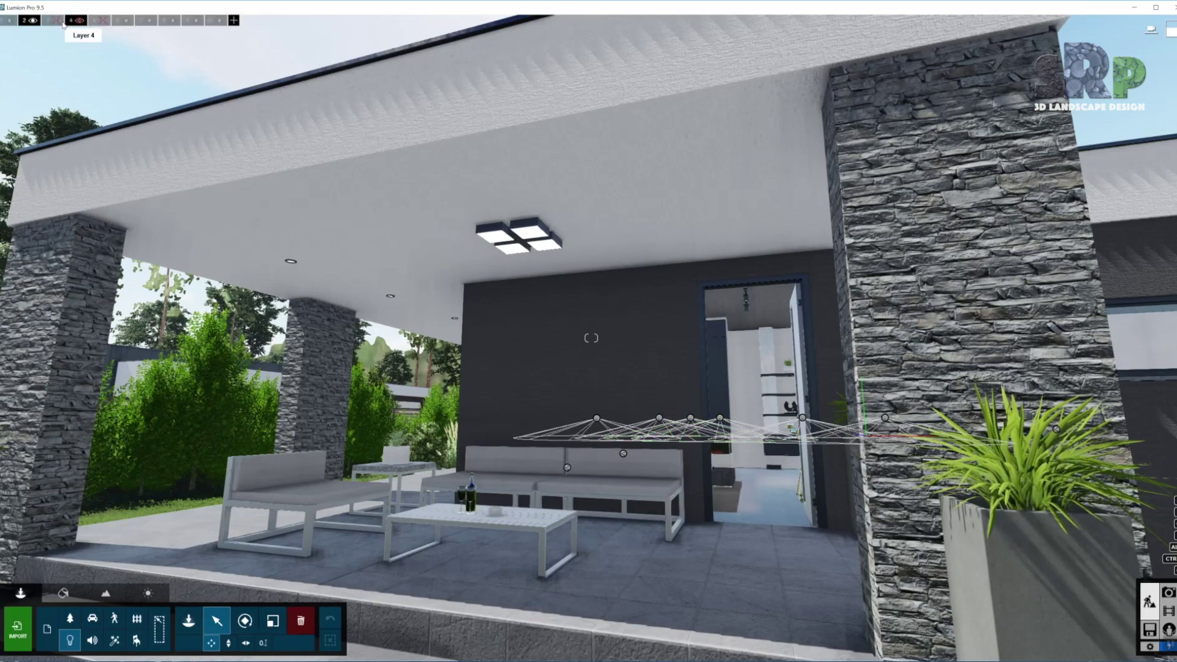
{"action": "left_click", "coordinate": [77, 22]}
{"action": "left_click", "coordinate": [77, 23]}
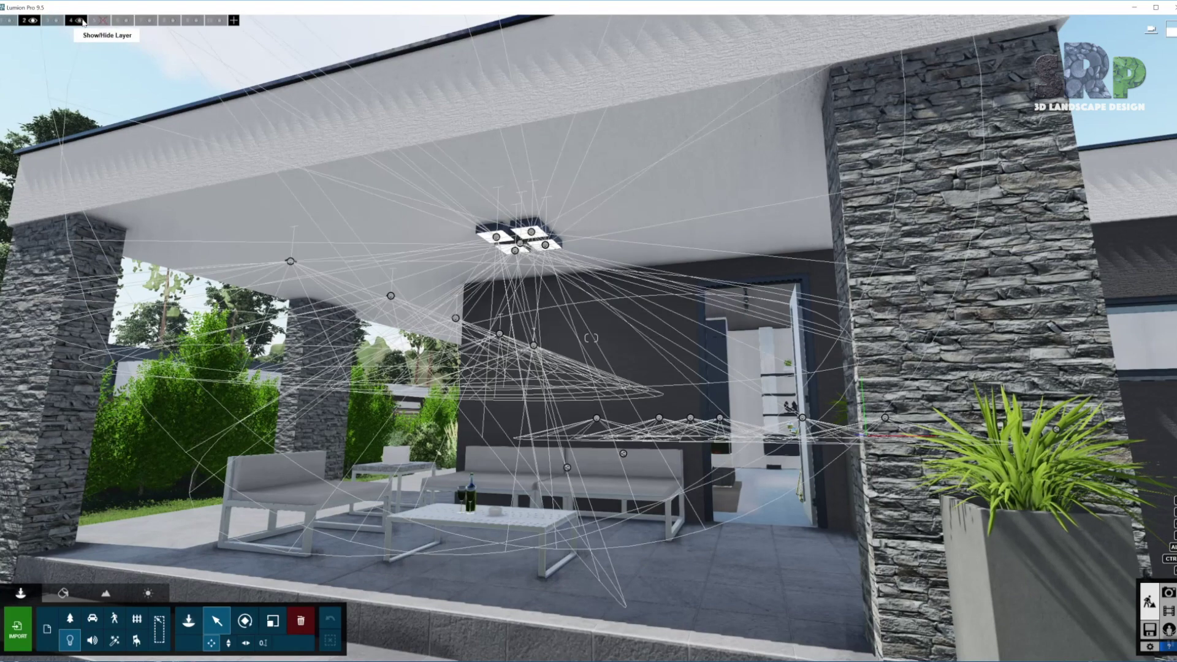
{"action": "right_click_drag", "start_coordinate": [1068, 402], "coordinate": [641, 259]}
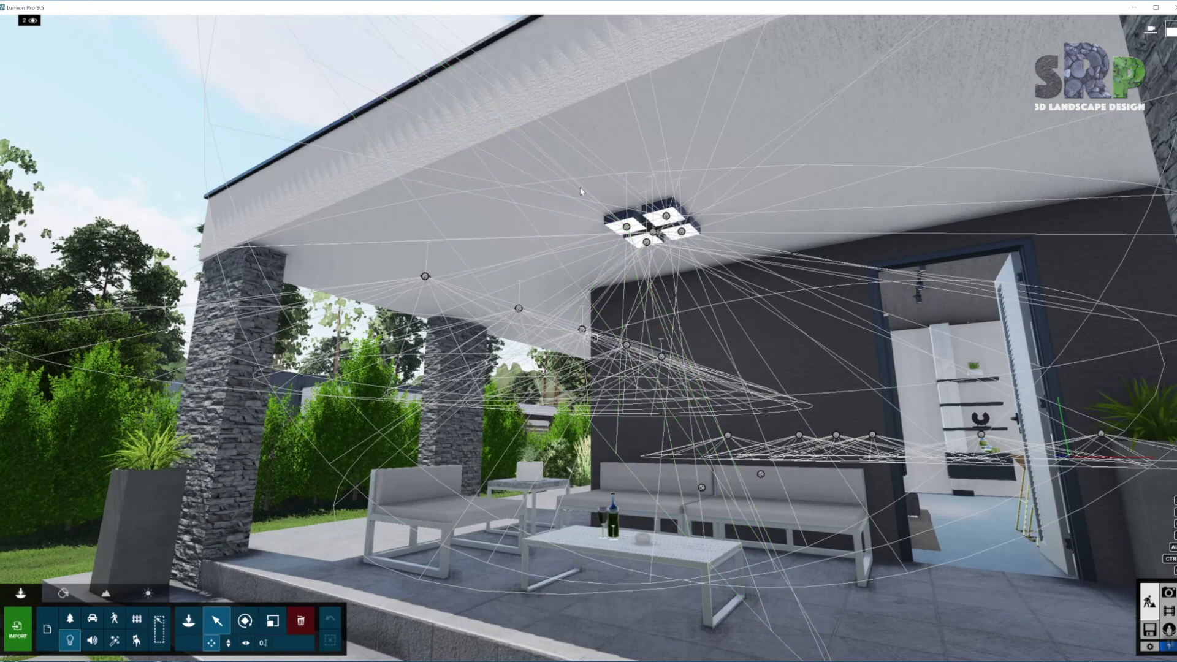
- Select all the spotlights grouped around the terrace ceiling lamp together
{"action": "key", "text": "ctrl"}
{"action": "left_click_drag", "start_coordinate": [733, 269], "coordinate": [585, 191], "text": "ctrl"}
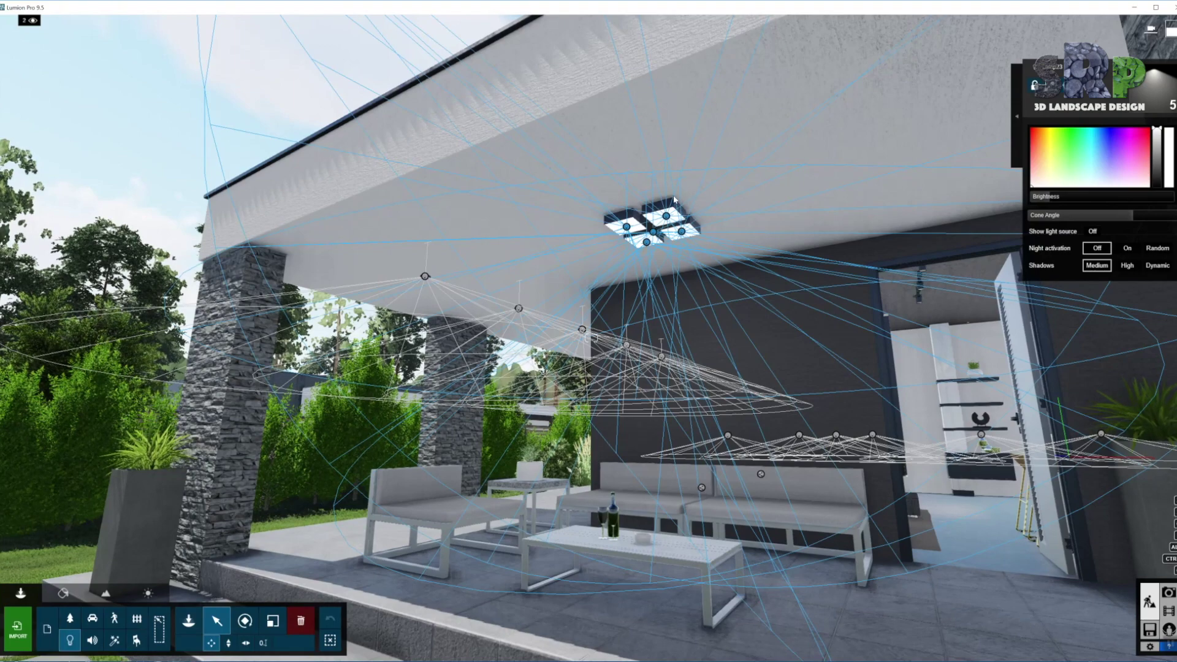
- Examine the placement and light cones of the selected ceiling lamp spotlights from close up, from the garden and from beneath the terrace roof
{"action": "key", "text": "w"}
{"action": "right_click_drag", "start_coordinate": [789, 205], "coordinate": [767, 75]}
{"action": "key", "text": "s"}
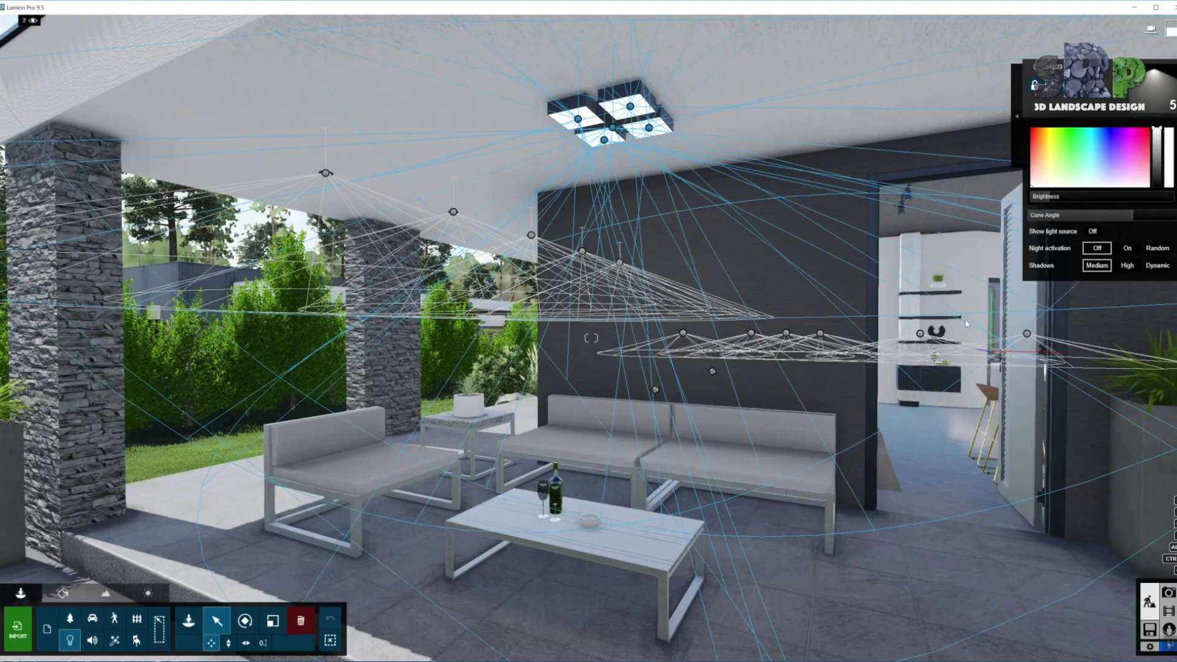
{"action": "key", "text": "s"}
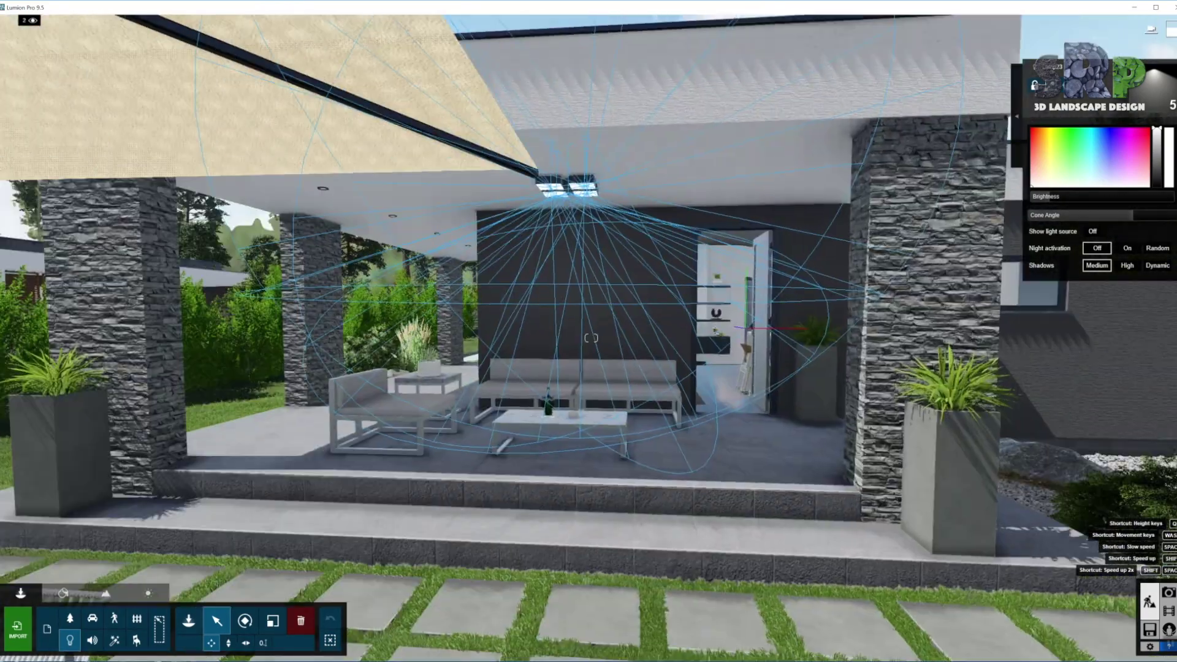
{"action": "key", "text": "w"}
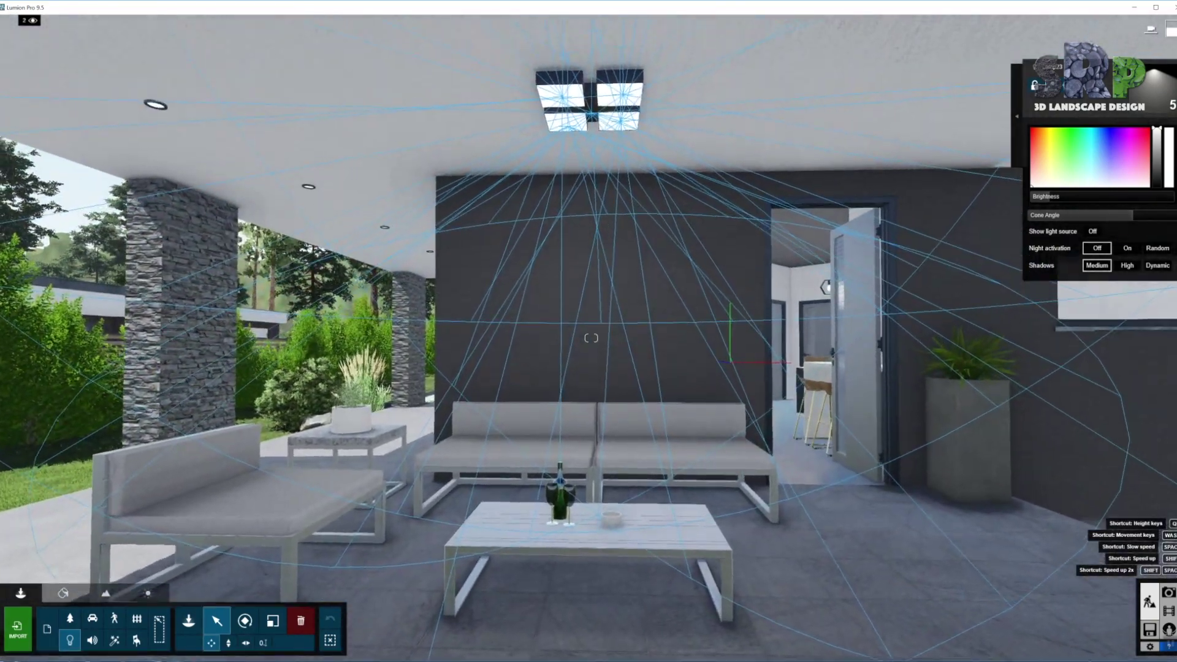
{"action": "right_click_drag", "start_coordinate": [634, 334], "coordinate": [631, 289]}
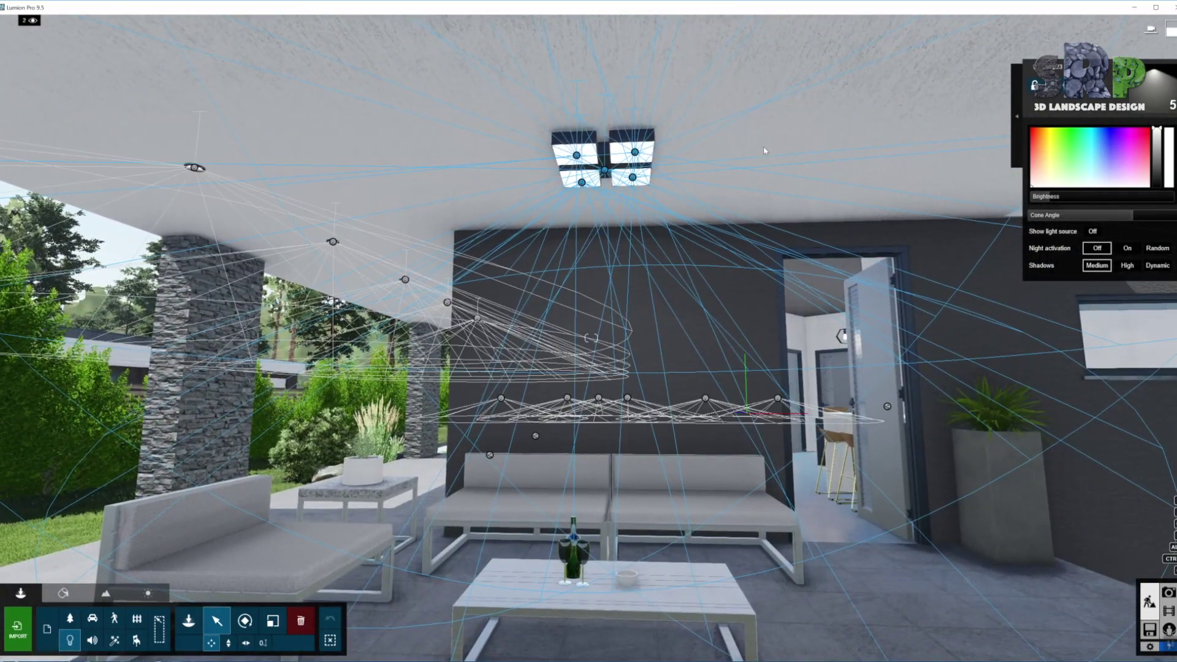
{"action": "mouse_move", "coordinate": [638, 155]}
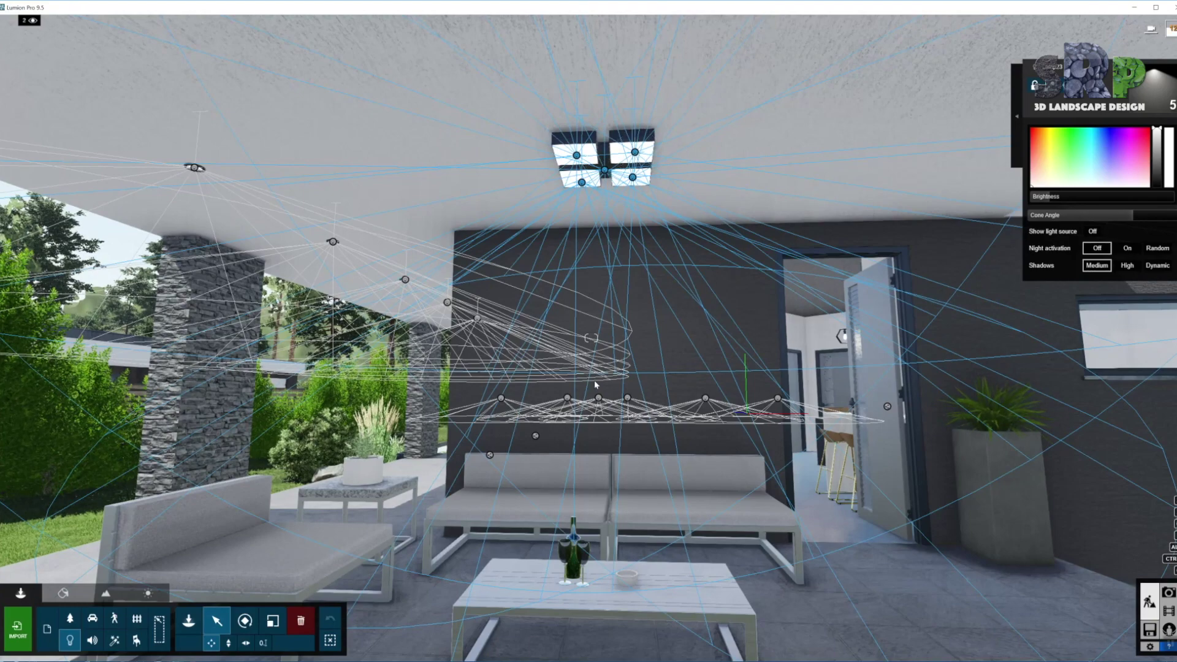
{"action": "key", "text": "s"}
{"action": "right_click_drag", "start_coordinate": [604, 362], "coordinate": [725, 381]}
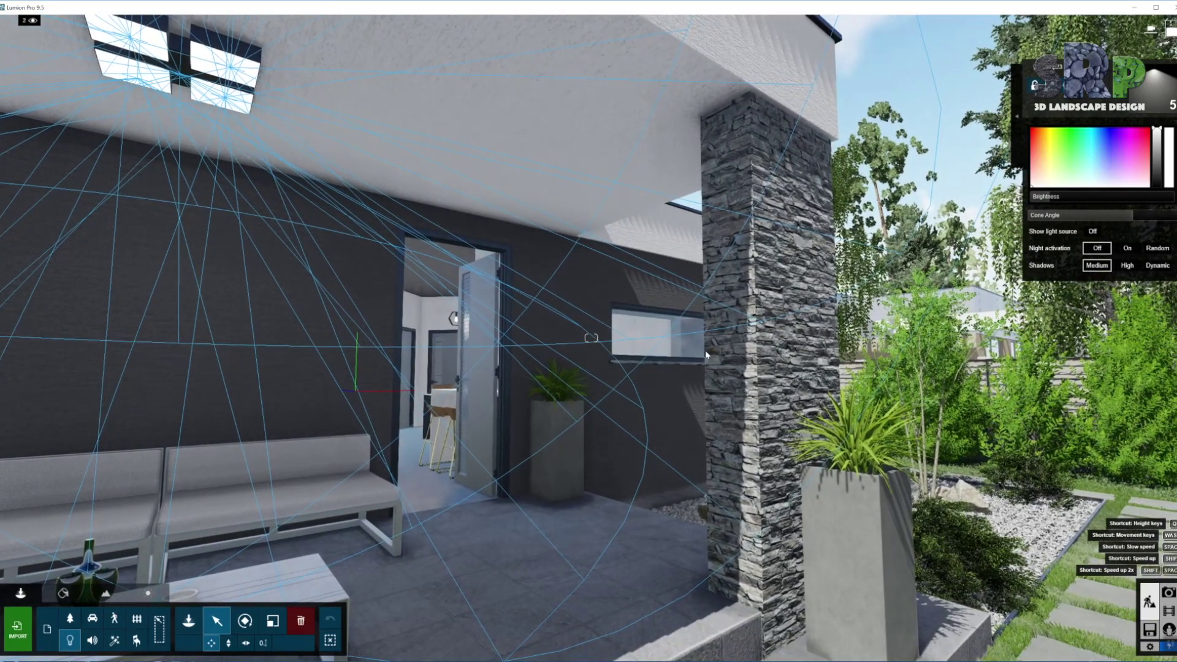
{"action": "right_click_drag", "start_coordinate": [908, 232], "coordinate": [793, 247]}
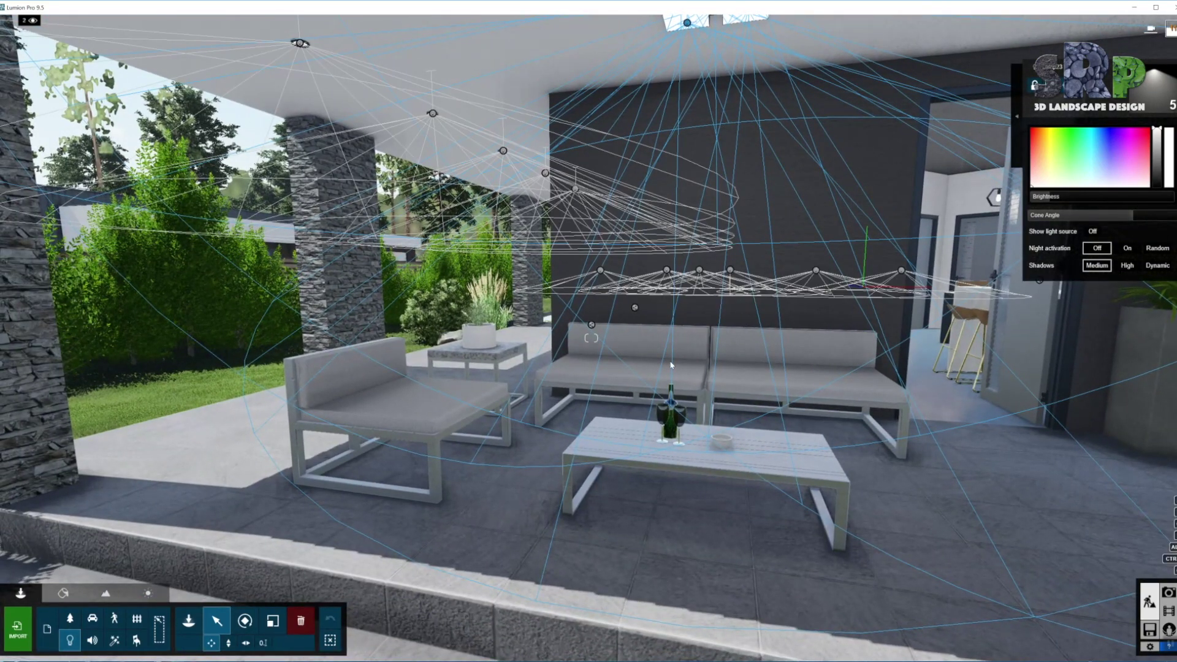
{"action": "right_click_drag", "start_coordinate": [671, 365], "coordinate": [491, 234]}
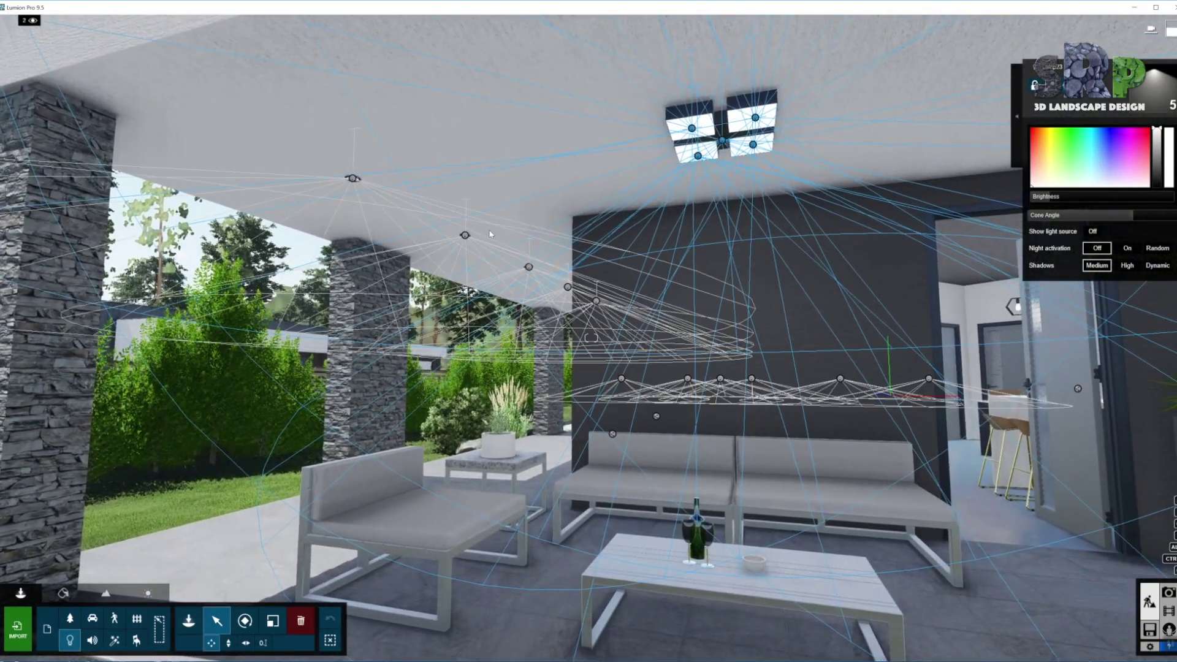
{"action": "mouse_move", "coordinate": [722, 141]}
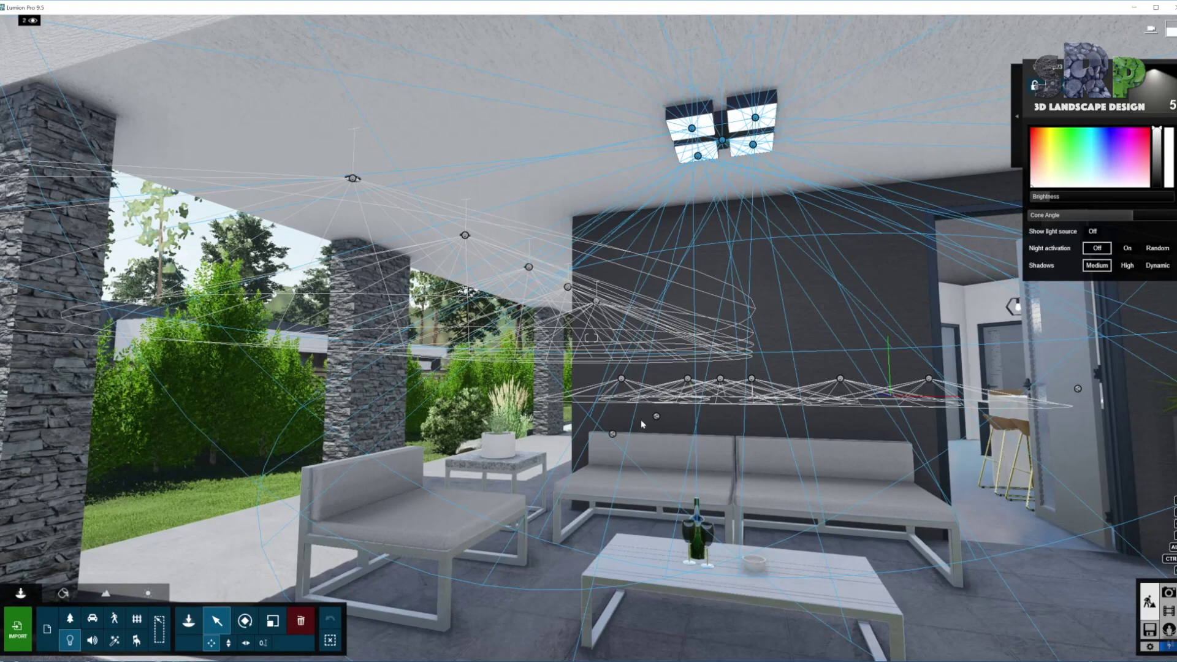
- Look away from the terrace towards the lawn and the hedge along the garden's edge
{"action": "key", "text": "s"}
{"action": "right_click_drag", "start_coordinate": [757, 477], "coordinate": [613, 487]}
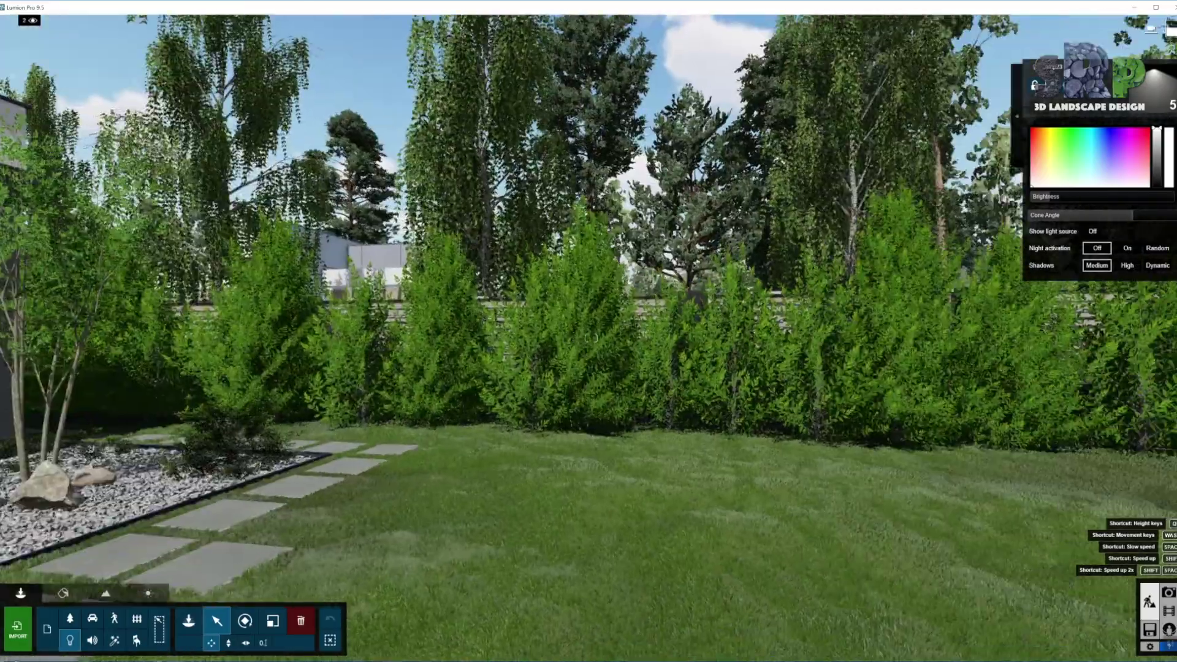
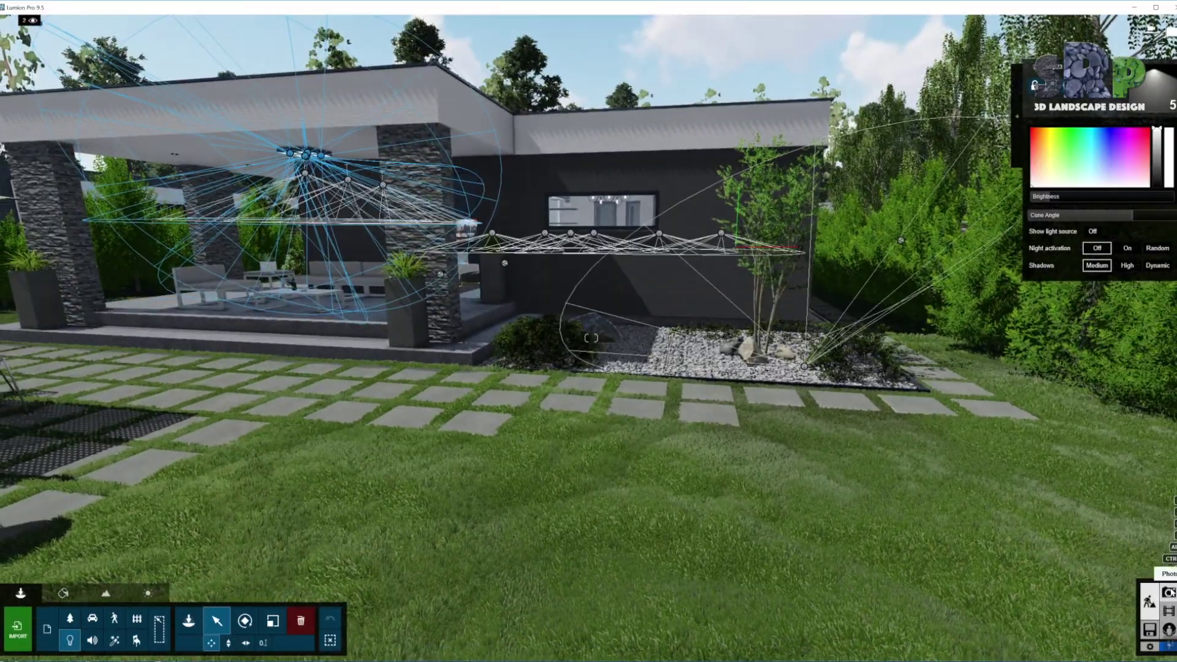
- Restore the Photo 50 camera in photo mode and return to build mode from that viewpoint
{"action": "left_click", "coordinate": [1168, 592]}
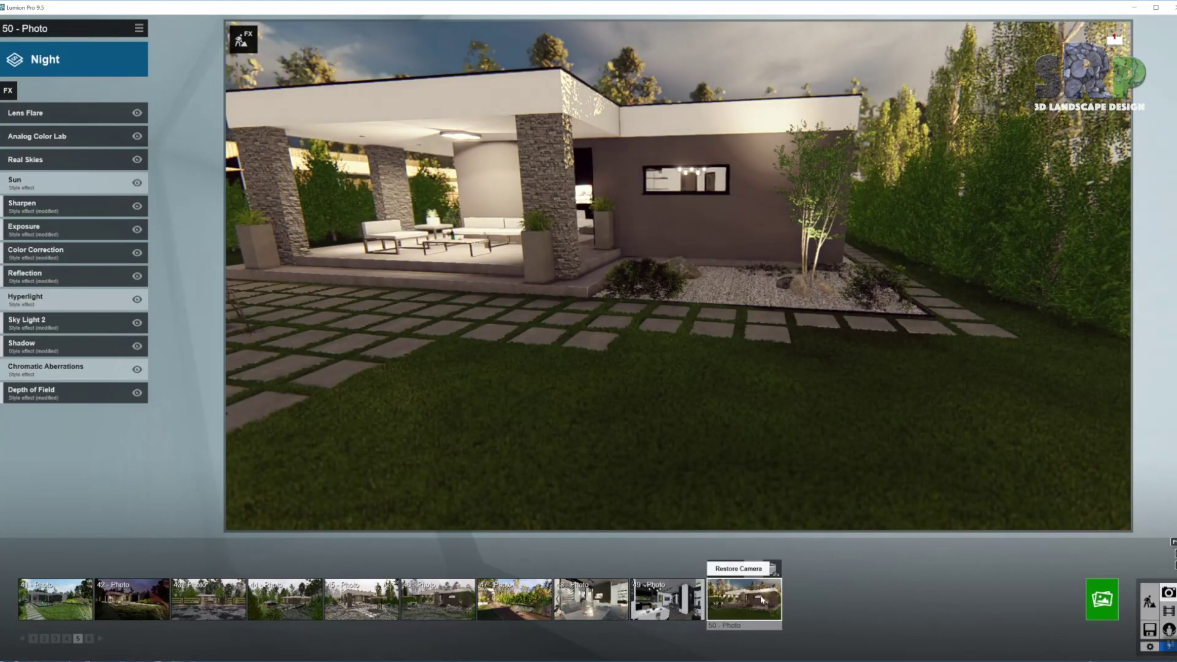
{"action": "left_click", "coordinate": [761, 600]}
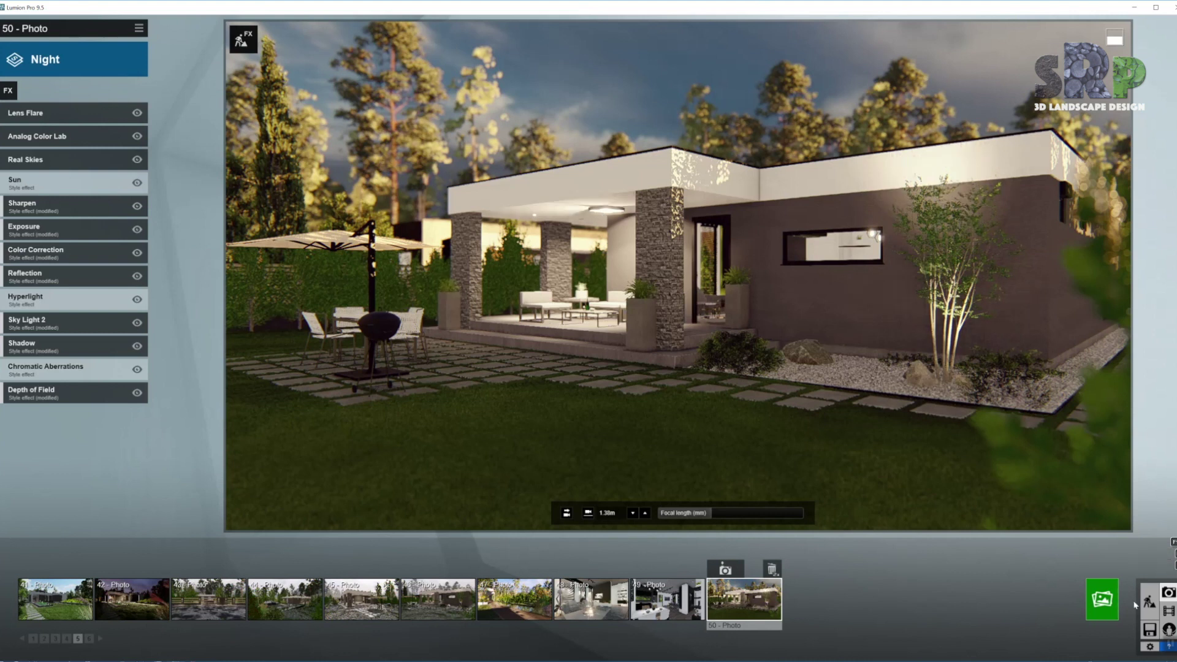
{"action": "left_click", "coordinate": [1151, 603]}
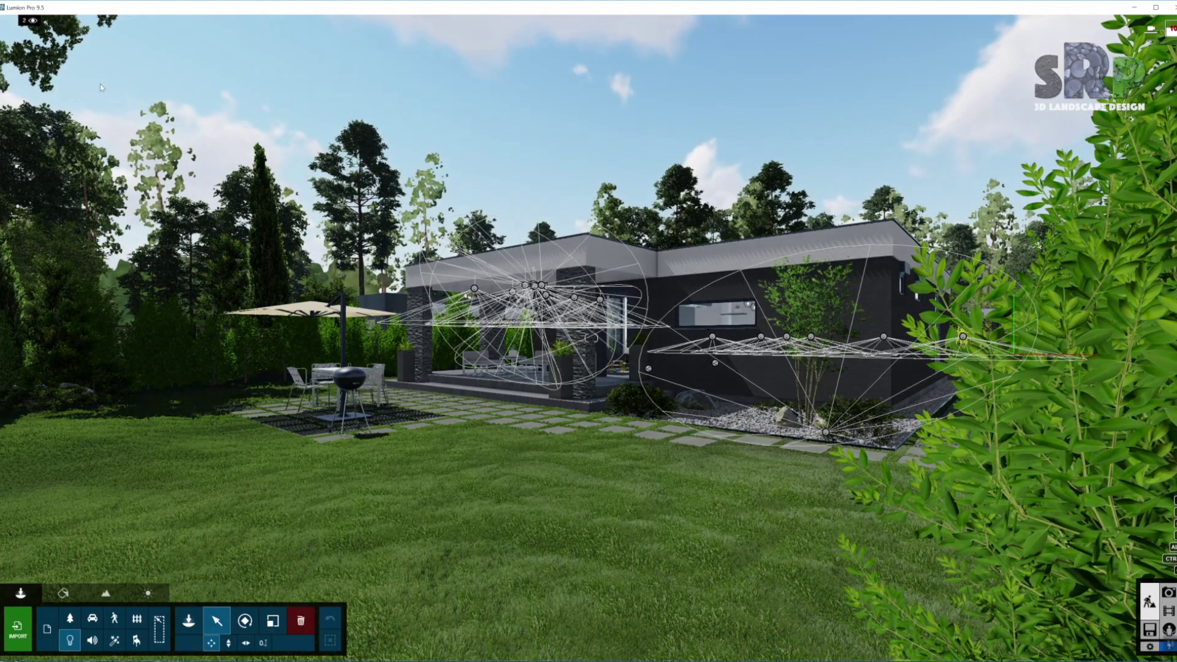
- Toggle the visibility of layer 5 and examine the spotlights around the house from the garden
{"action": "mouse_move", "coordinate": [82, 23]}
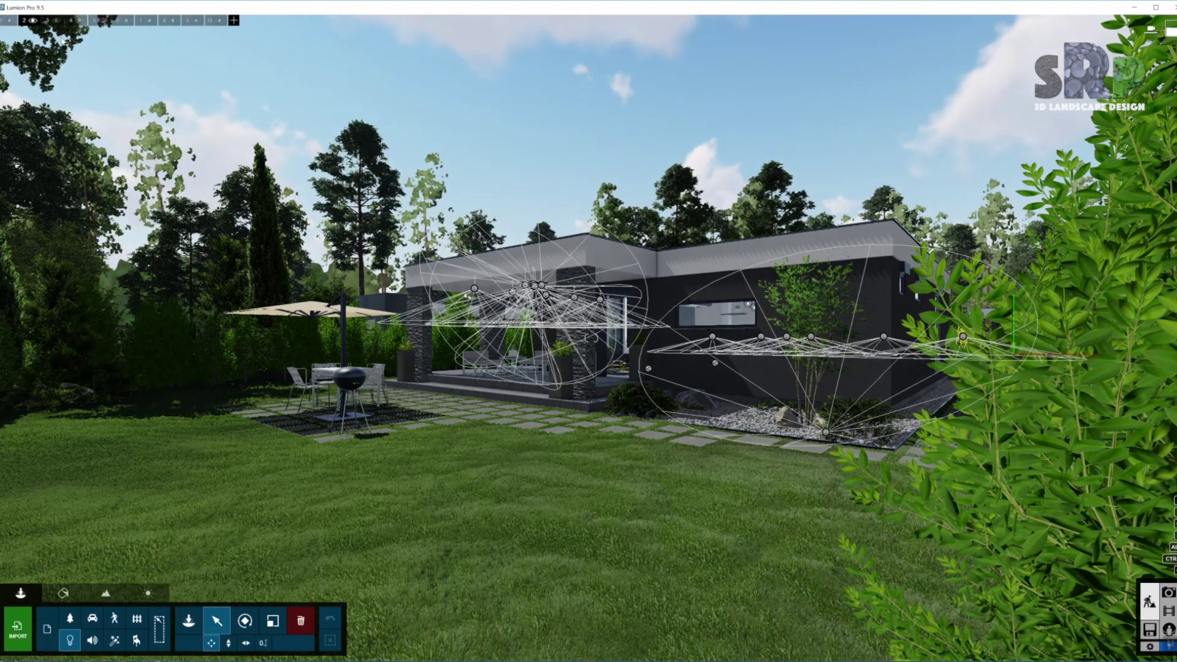
{"action": "left_click", "coordinate": [103, 21]}
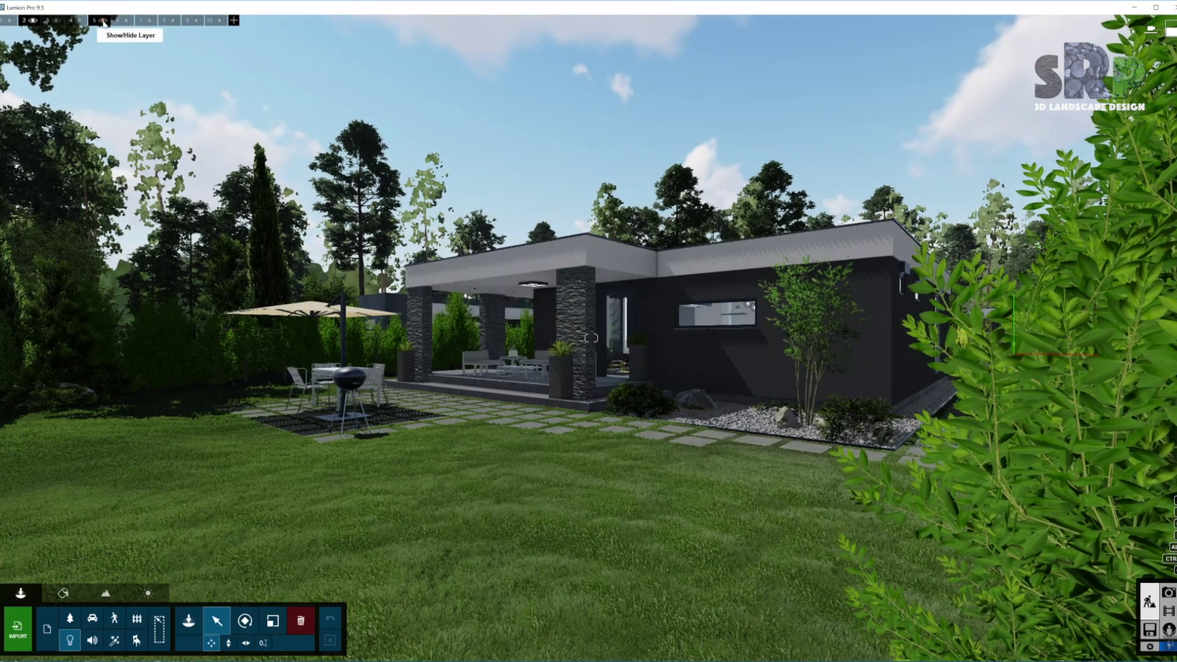
{"action": "left_click", "coordinate": [738, 337]}
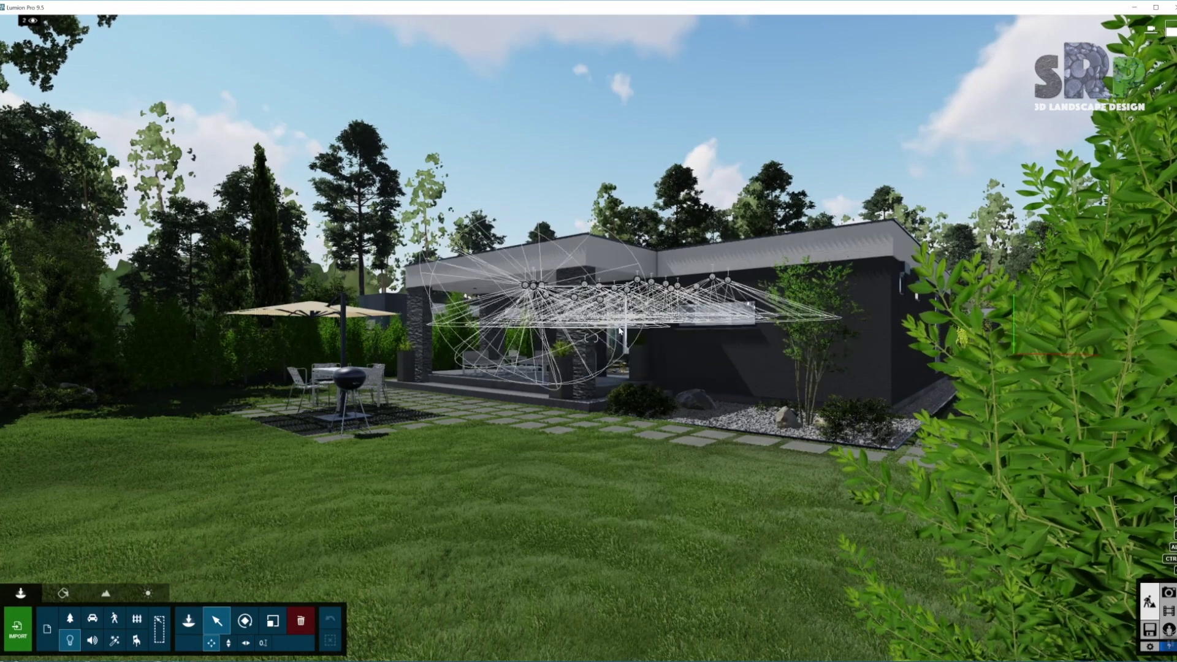
{"action": "right_click_drag", "start_coordinate": [613, 307], "coordinate": [613, 325]}
{"action": "key", "text": "w"}
{"action": "right_click_drag", "start_coordinate": [763, 393], "coordinate": [766, 333]}
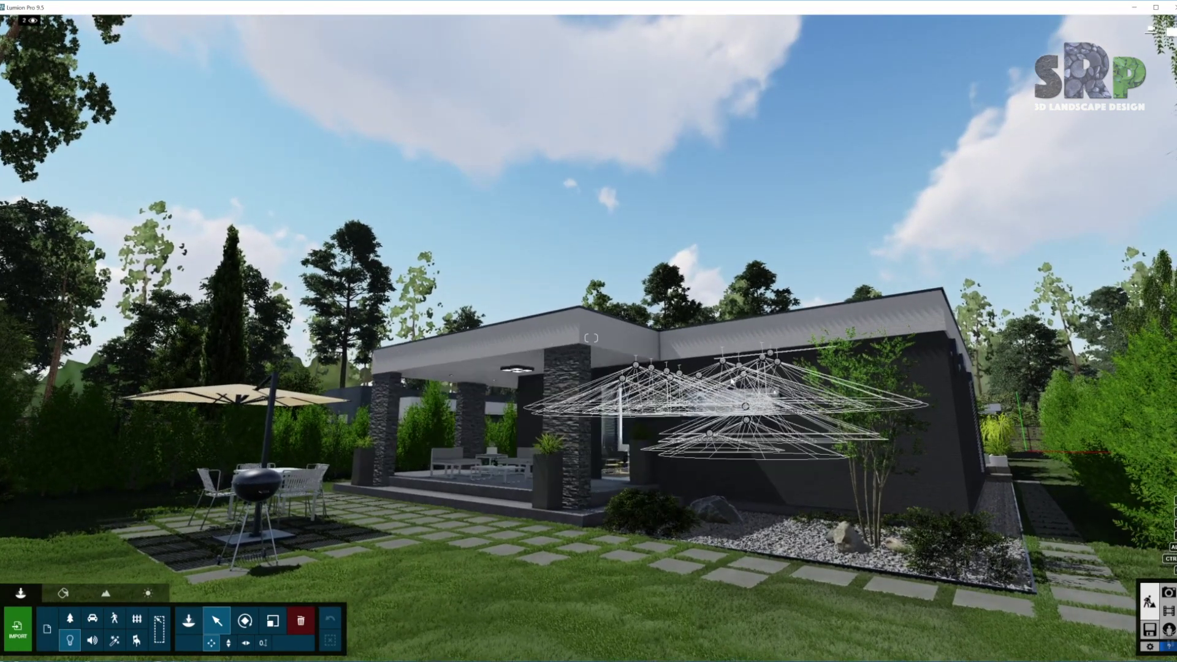
- Go back to photo mode and recall the saved camera view of Photo 50
{"action": "left_click", "coordinate": [1169, 592]}
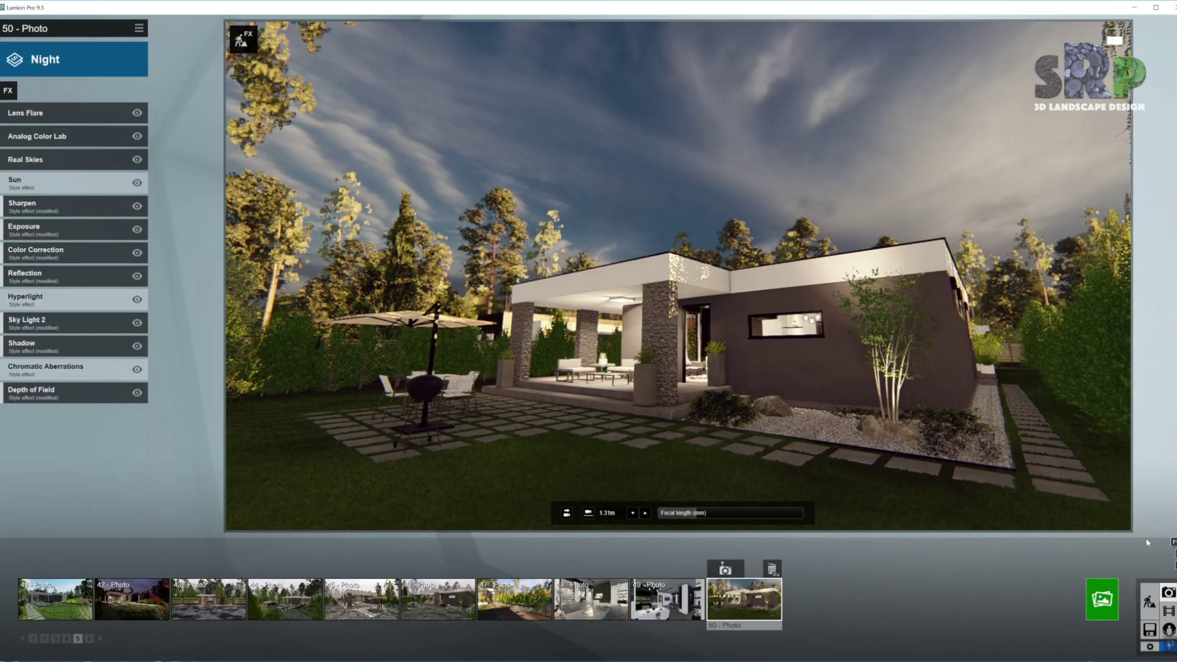
{"action": "left_click", "coordinate": [780, 596]}
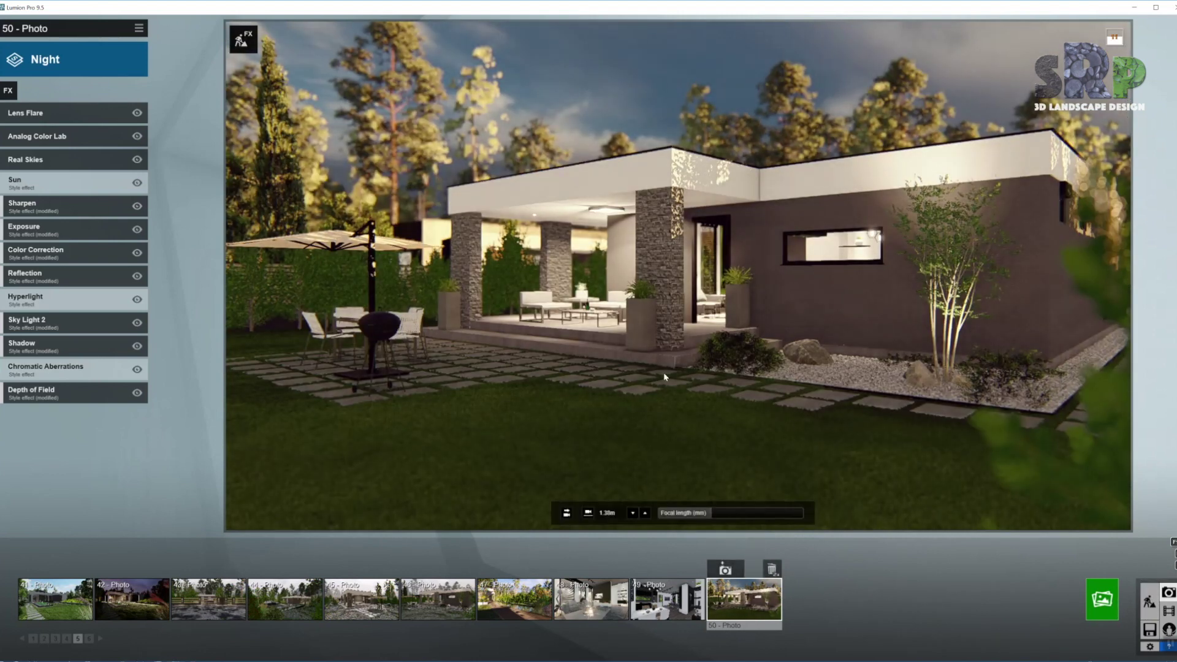
{"action": "key", "text": "F9"}
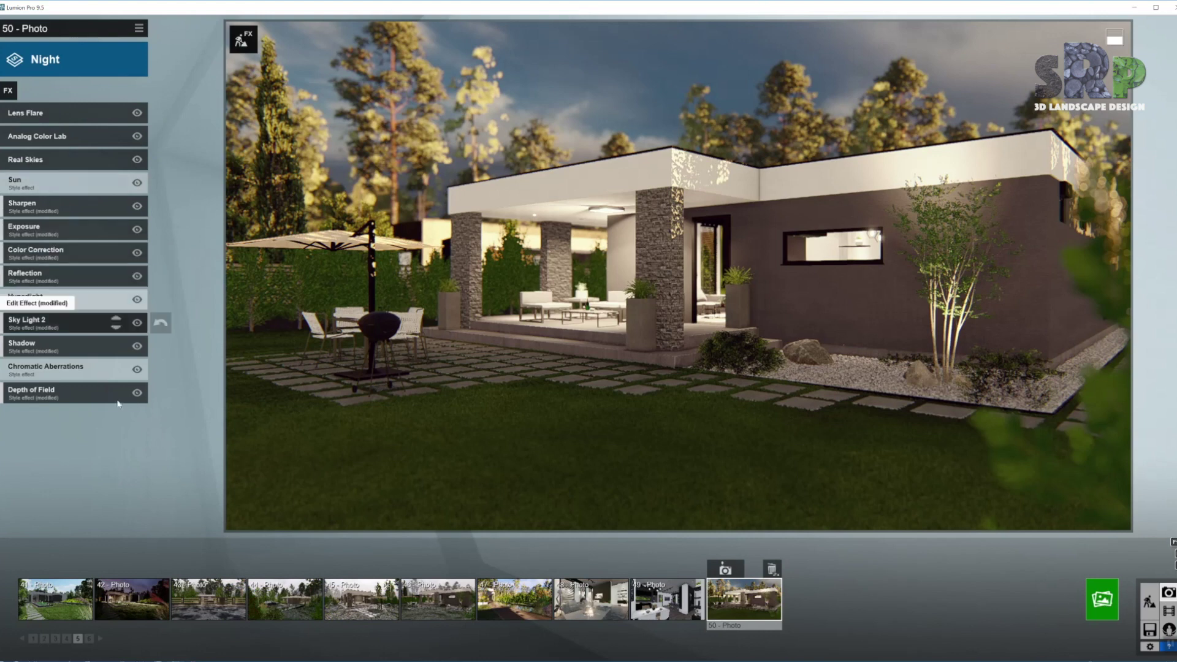
- Review the Lens Flare effect's settings, including Master Brightness and Isolate Bright Pixels
{"action": "left_click", "coordinate": [75, 117]}
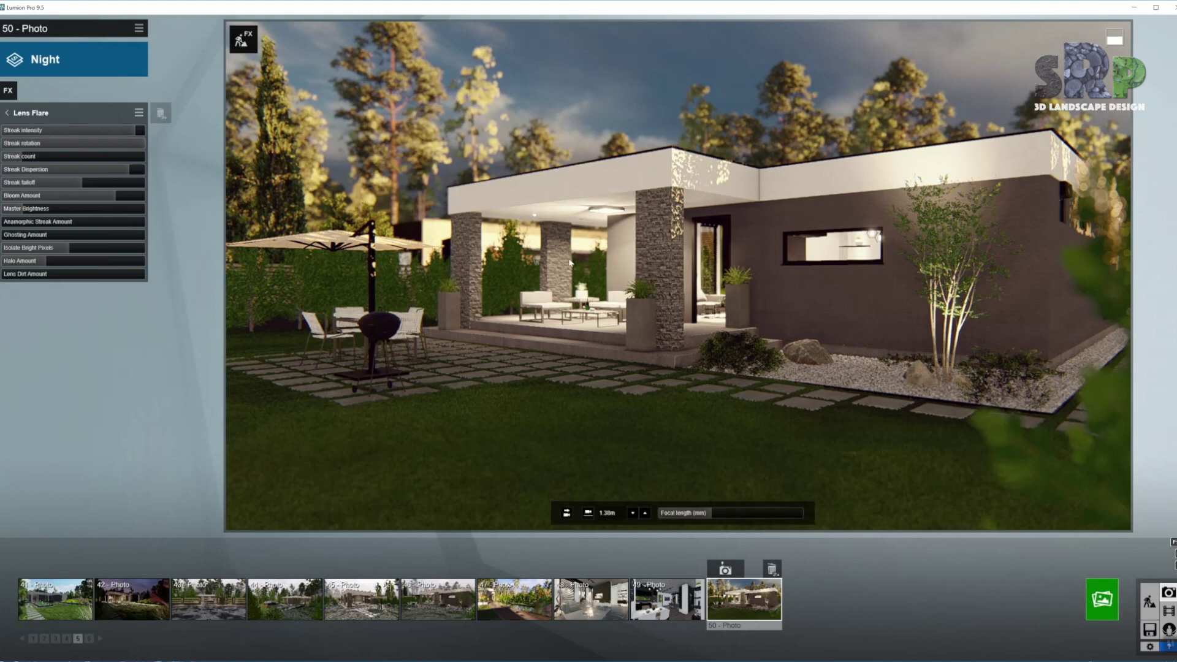
{"action": "key", "text": "F9"}
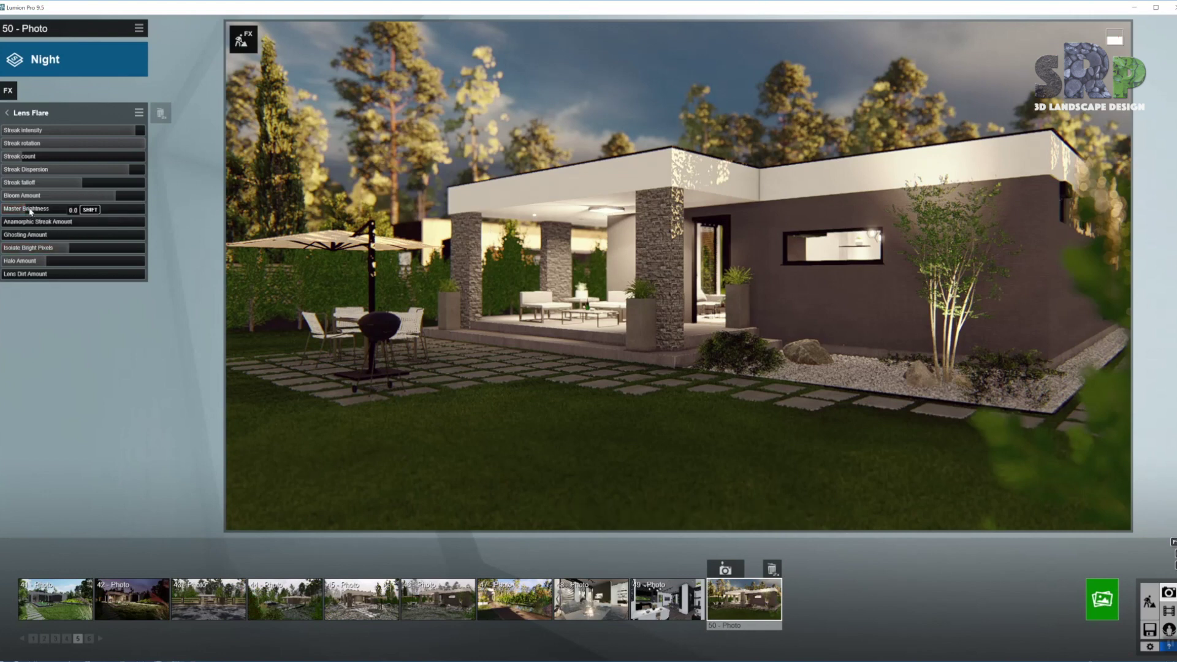
{"action": "left_click_drag", "start_coordinate": [67, 248], "coordinate": [72, 249]}
{"action": "left_click", "coordinate": [17, 118]}
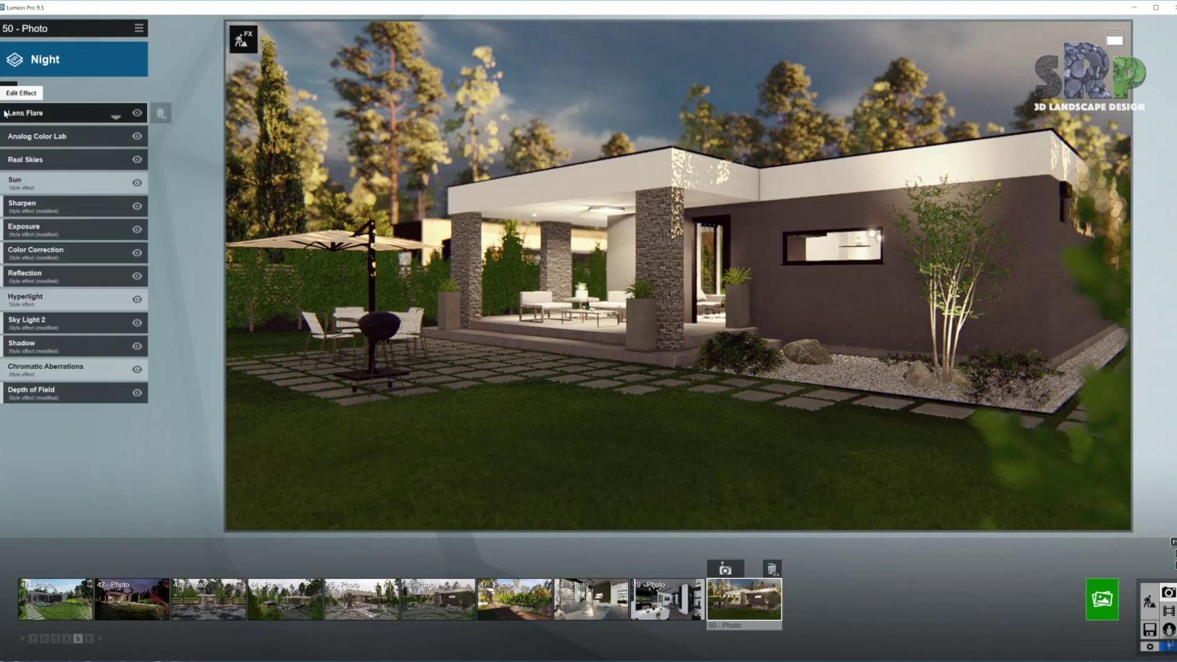
- Compare the photo with the Analog Color Lab amount at 0.0 and set it back to 1.0
{"action": "left_click", "coordinate": [75, 140]}
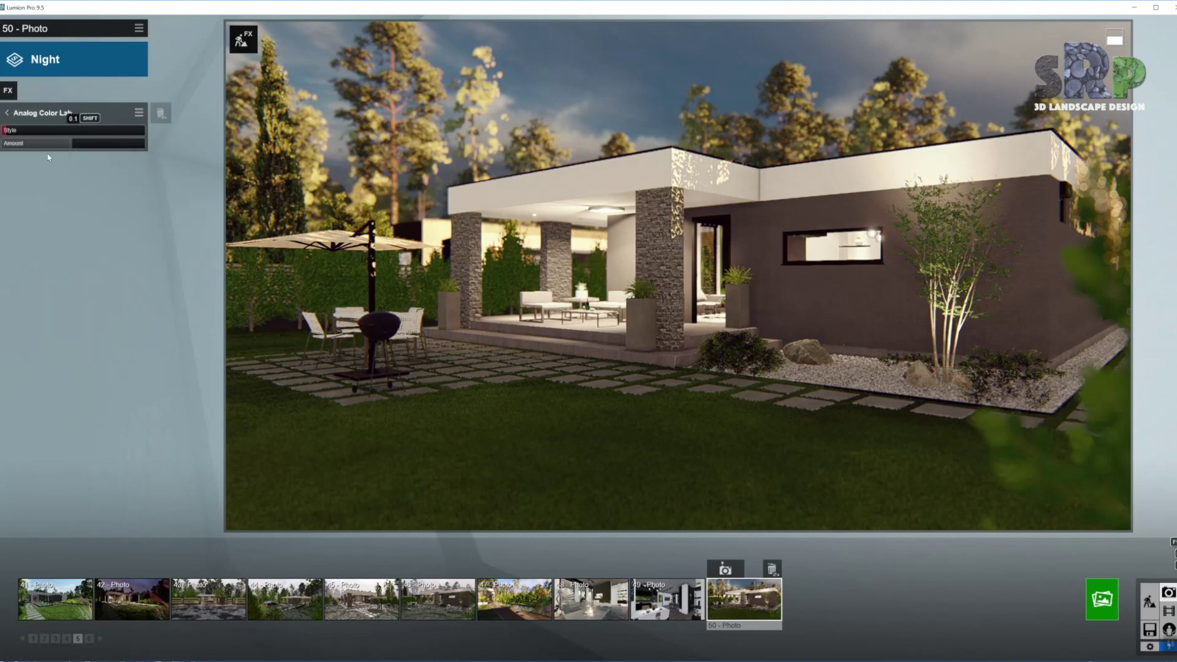
{"action": "mouse_move", "coordinate": [9, 133]}
{"action": "left_mouse_down"}
{"action": "mouse_move", "coordinate": [98, 134]}
{"action": "mouse_move", "coordinate": [10, 131]}
{"action": "left_mouse_up"}
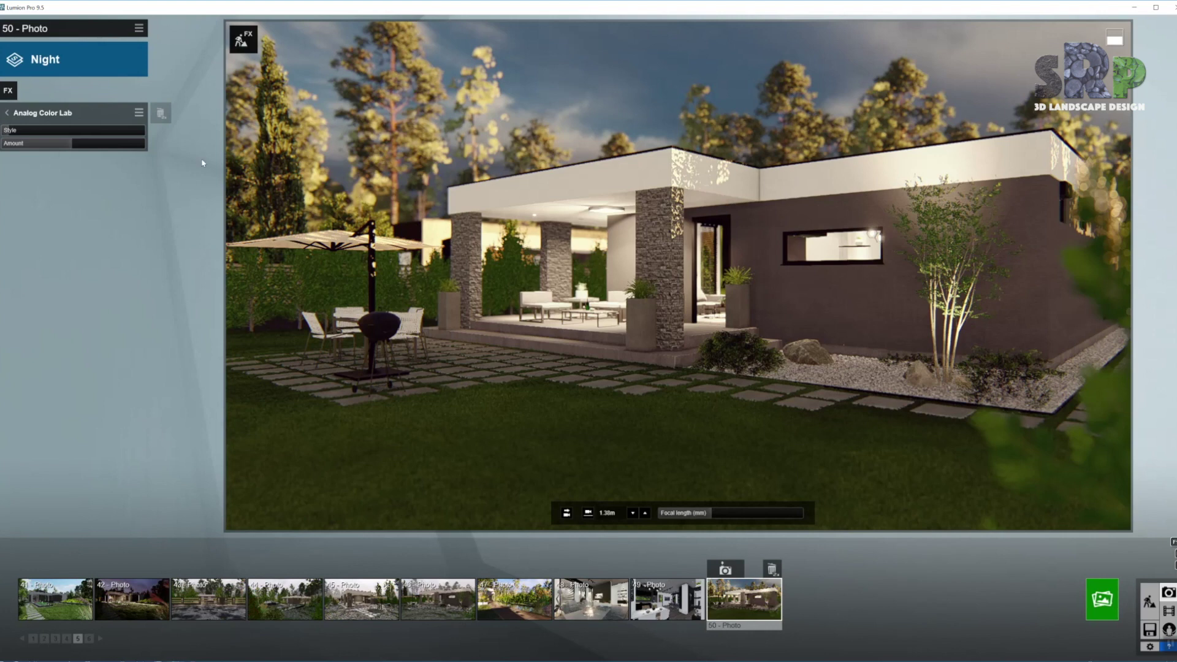
{"action": "left_click_drag", "start_coordinate": [54, 145], "coordinate": [1, 149]}
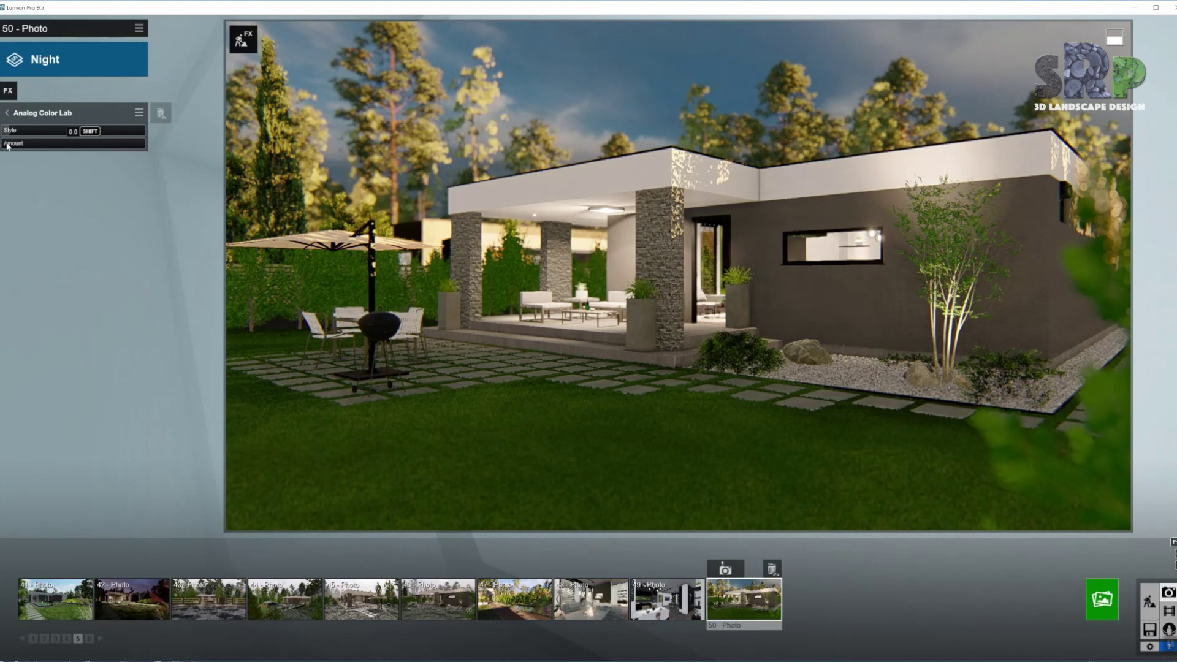
{"action": "left_click_drag", "start_coordinate": [7, 146], "coordinate": [69, 147]}
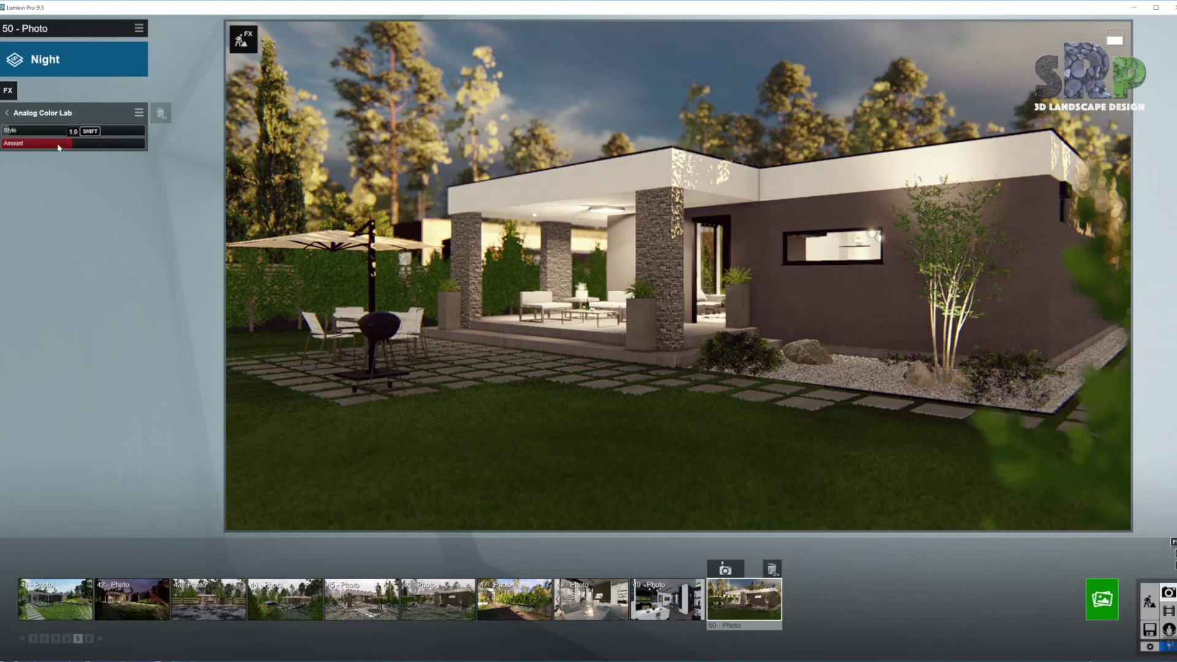
{"action": "left_click", "coordinate": [8, 113]}
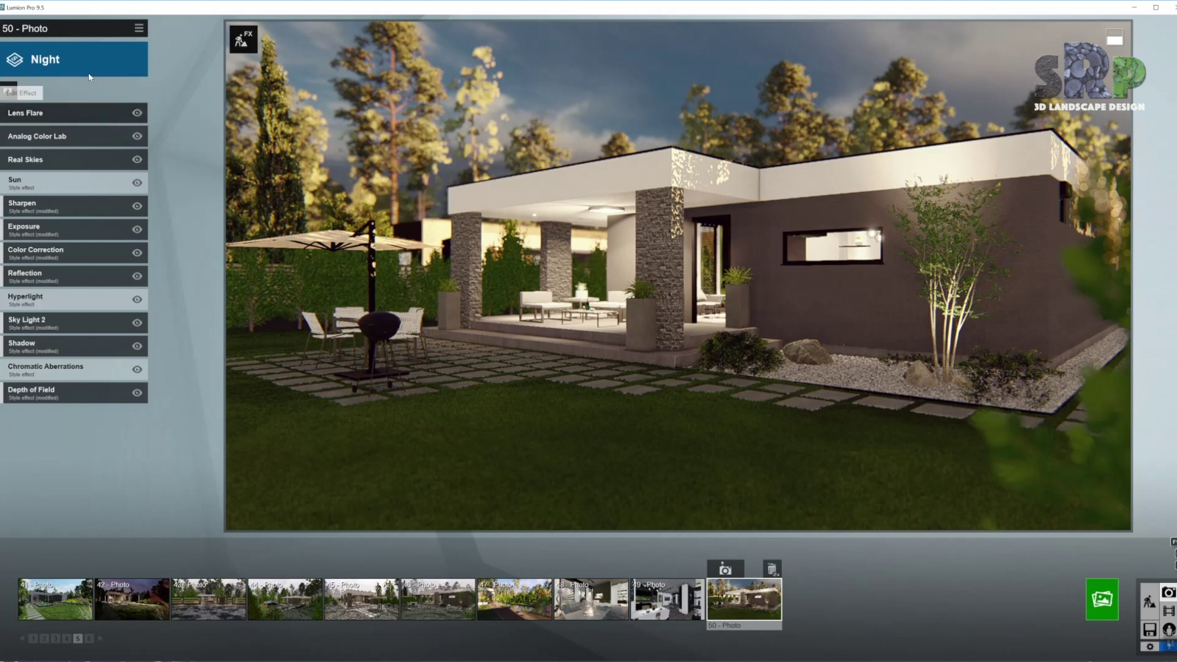
- View the Evening skies in the Real Skies library and close it without choosing another sky
{"action": "left_click", "coordinate": [62, 159]}
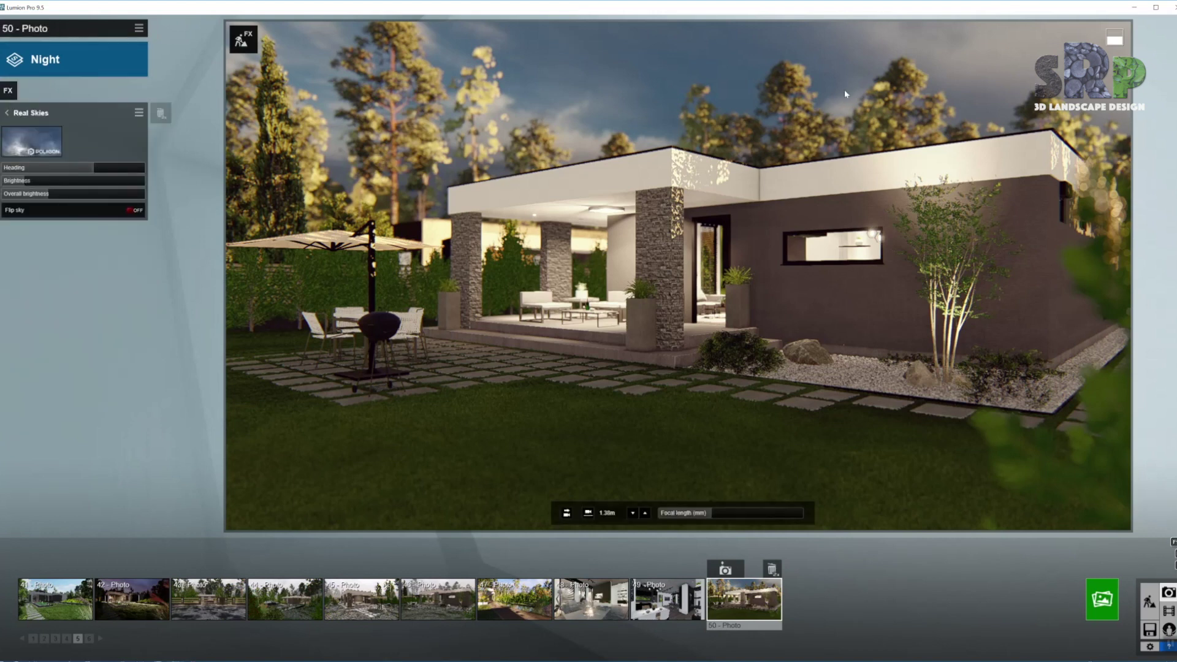
{"action": "left_click", "coordinate": [32, 141]}
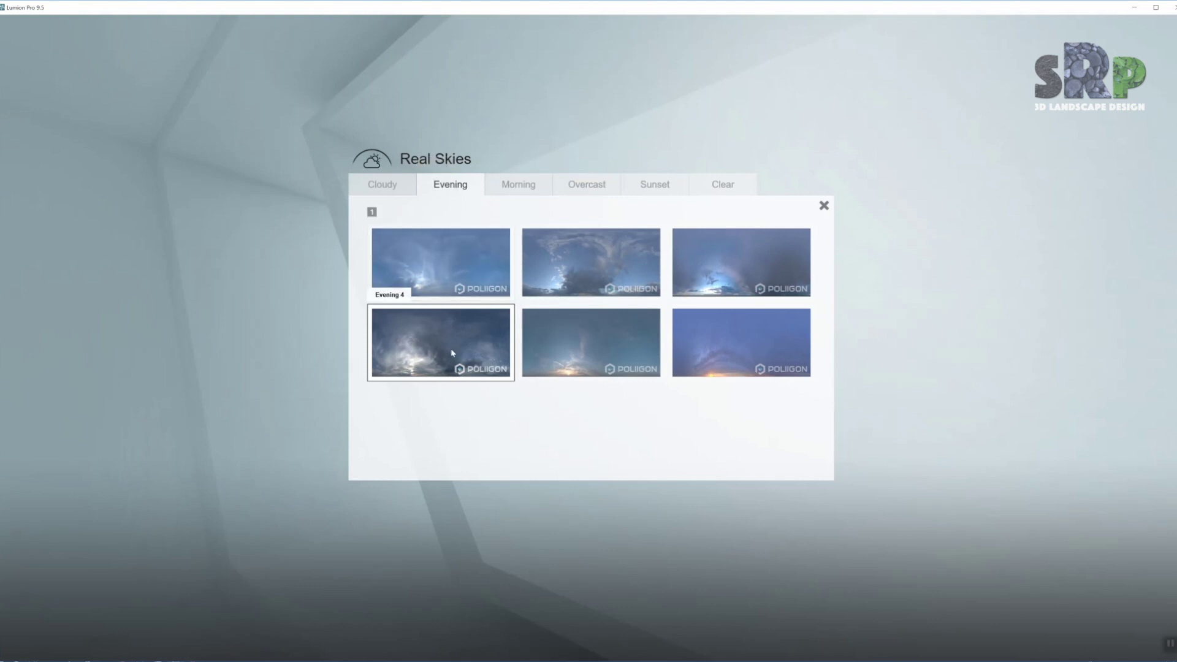
{"action": "left_click", "coordinate": [824, 206]}
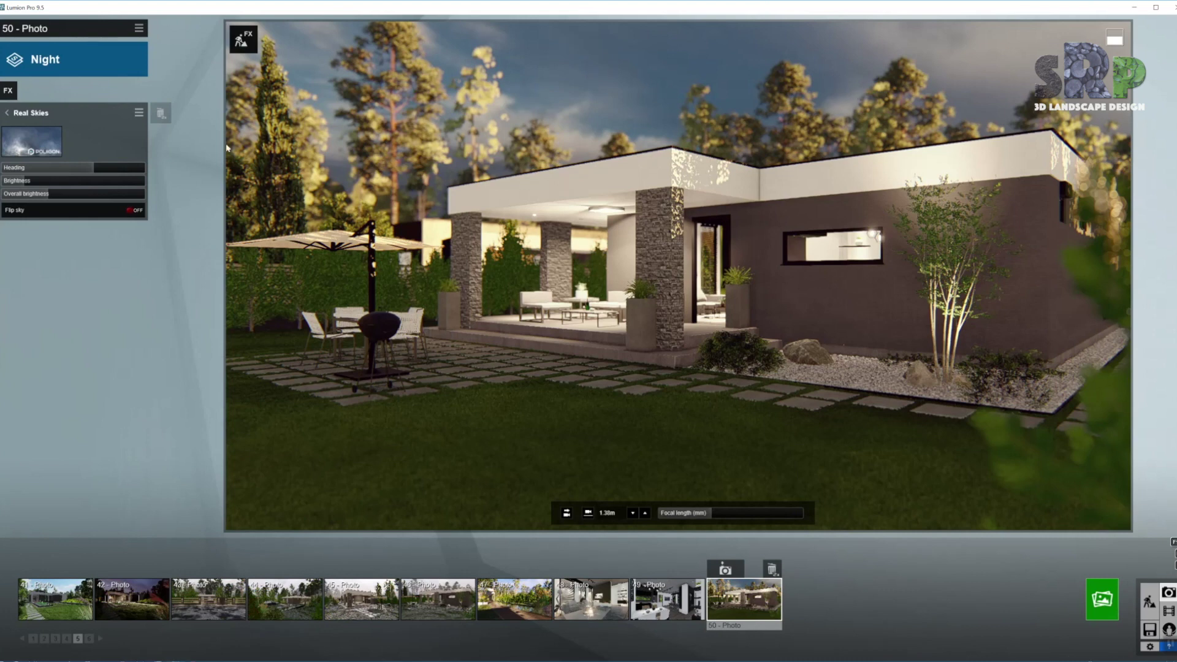
- Try the Real Skies brightness at 1.0, bring it back down, and check the overall brightness
{"action": "left_click_drag", "start_coordinate": [73, 182], "coordinate": [76, 182]}
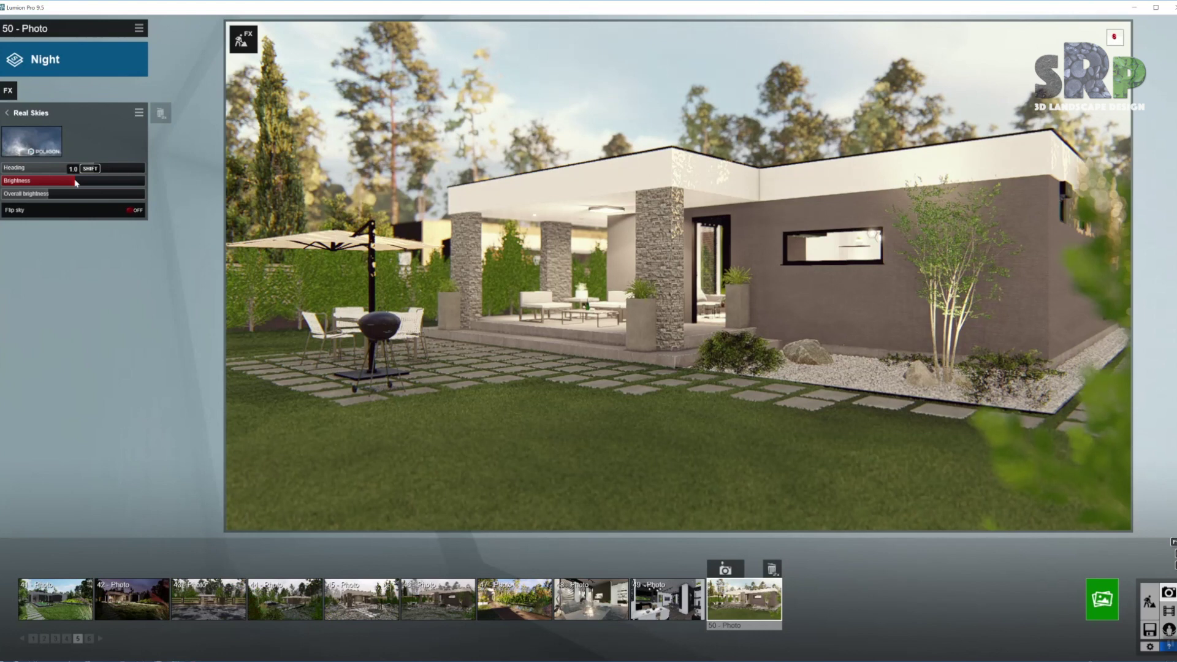
{"action": "left_click_drag", "start_coordinate": [76, 183], "coordinate": [29, 183]}
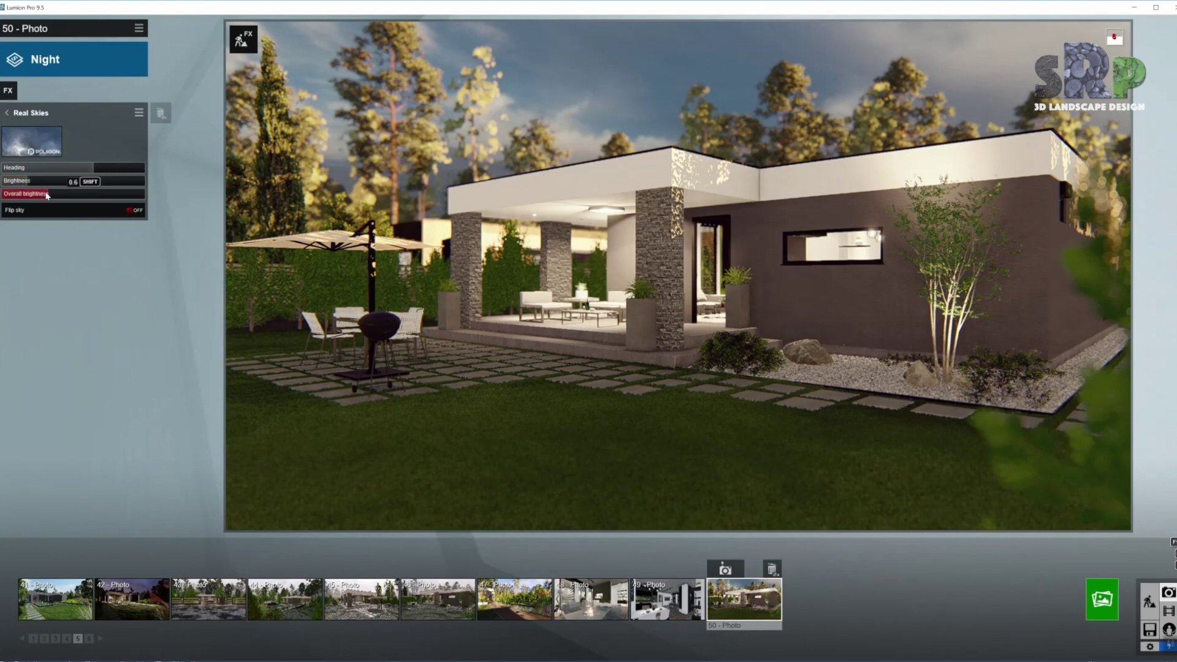
{"action": "mouse_move", "coordinate": [47, 195]}
{"action": "left_mouse_down"}
{"action": "mouse_move", "coordinate": [87, 195]}
{"action": "mouse_move", "coordinate": [50, 196]}
{"action": "left_mouse_up"}
{"action": "left_click", "coordinate": [7, 113]}
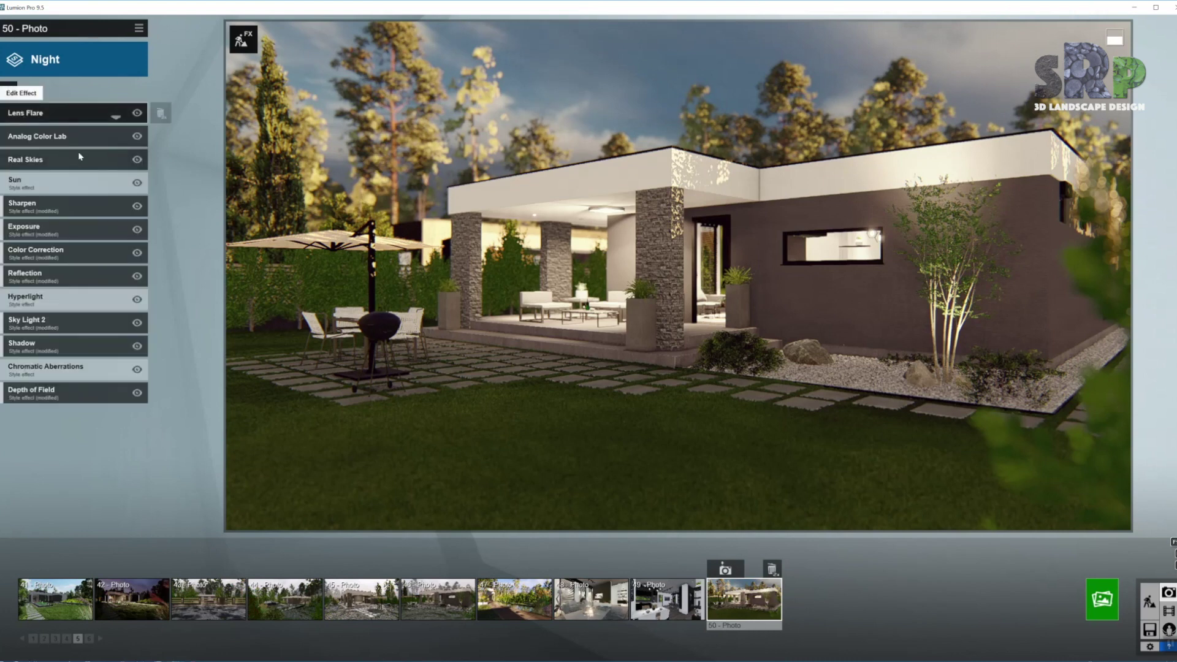
- Turn off the Sun effect and check the intensity of the Sharpen effect
{"action": "left_click", "coordinate": [138, 183]}
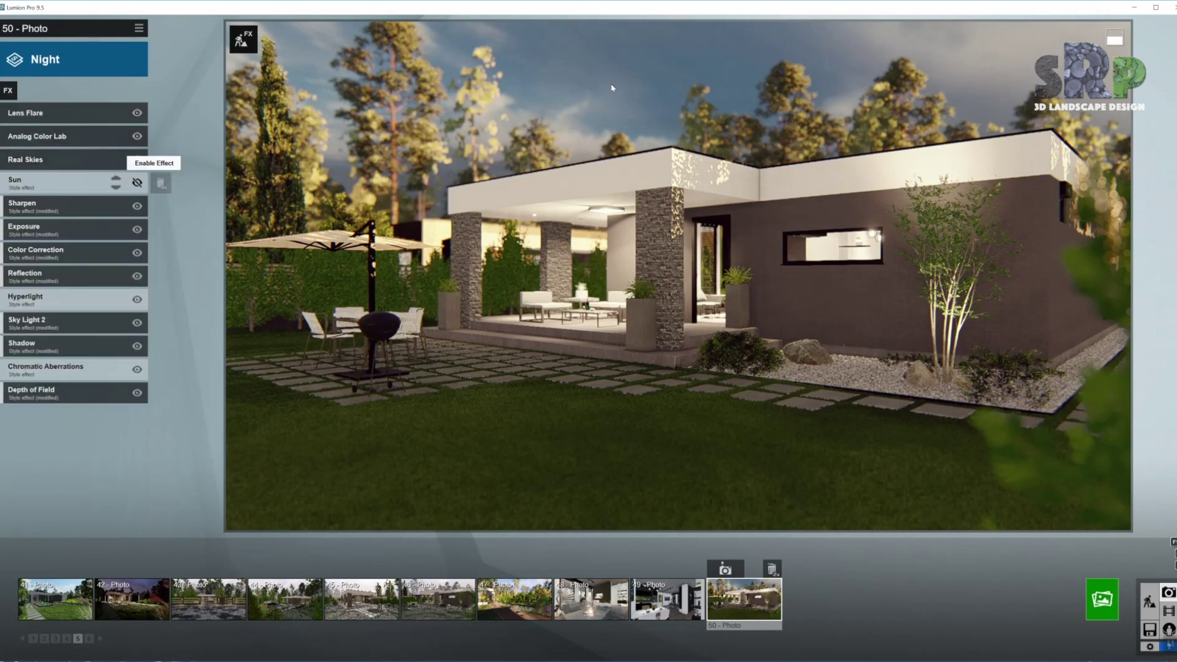
{"action": "left_click", "coordinate": [97, 203]}
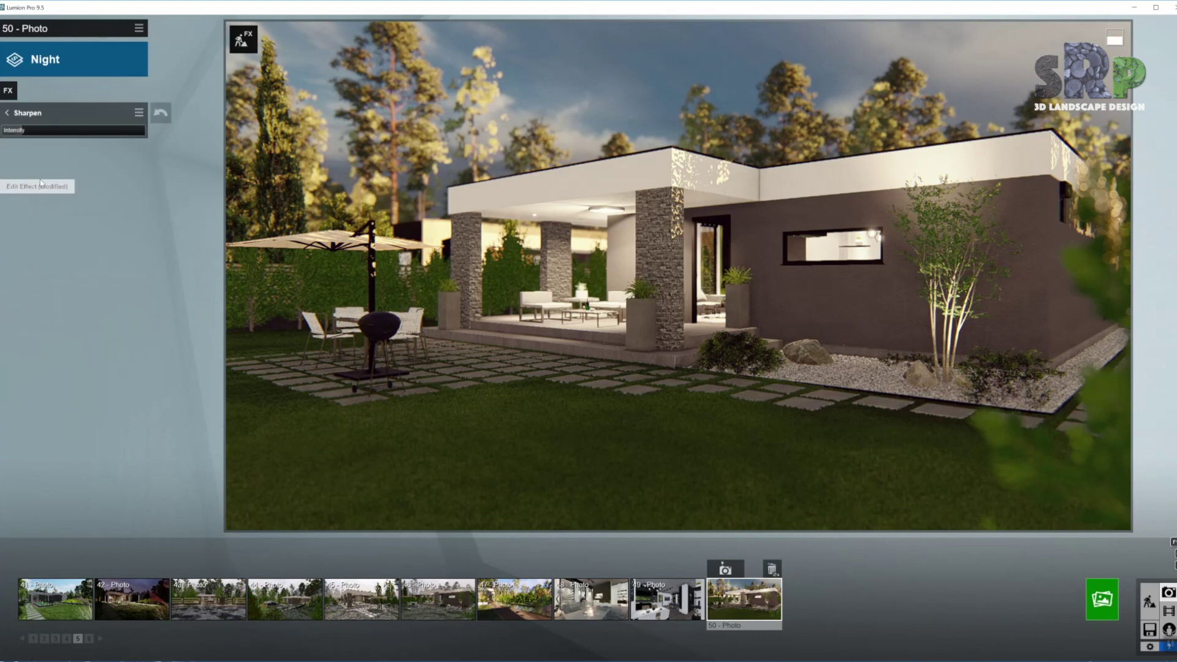
{"action": "left_click", "coordinate": [9, 113]}
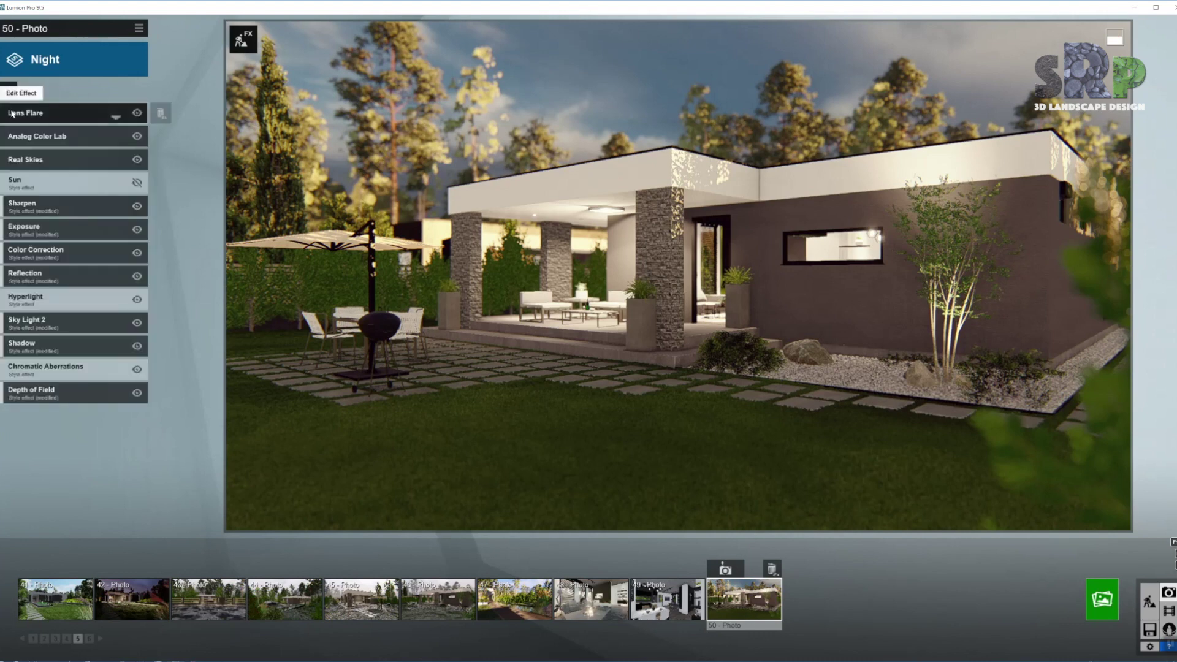
- Review the settings of the Exposure and Color Correction effects
{"action": "left_click", "coordinate": [73, 232]}
{"action": "mouse_move", "coordinate": [83, 132]}
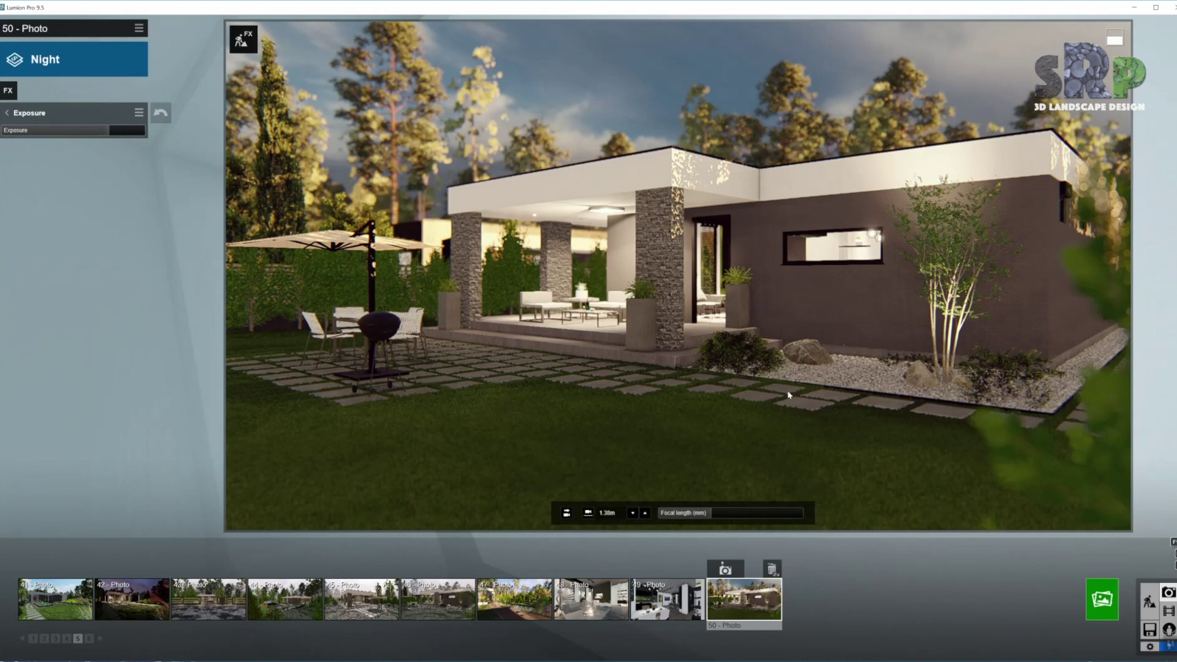
{"action": "left_click", "coordinate": [7, 112]}
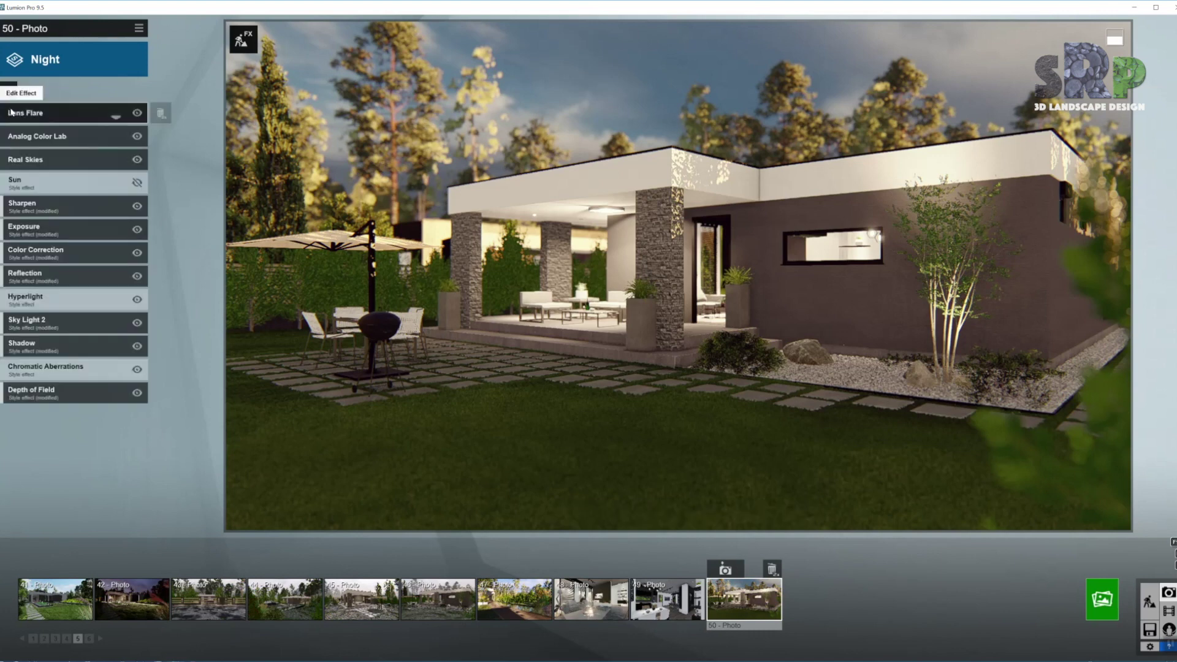
{"action": "left_click", "coordinate": [71, 251]}
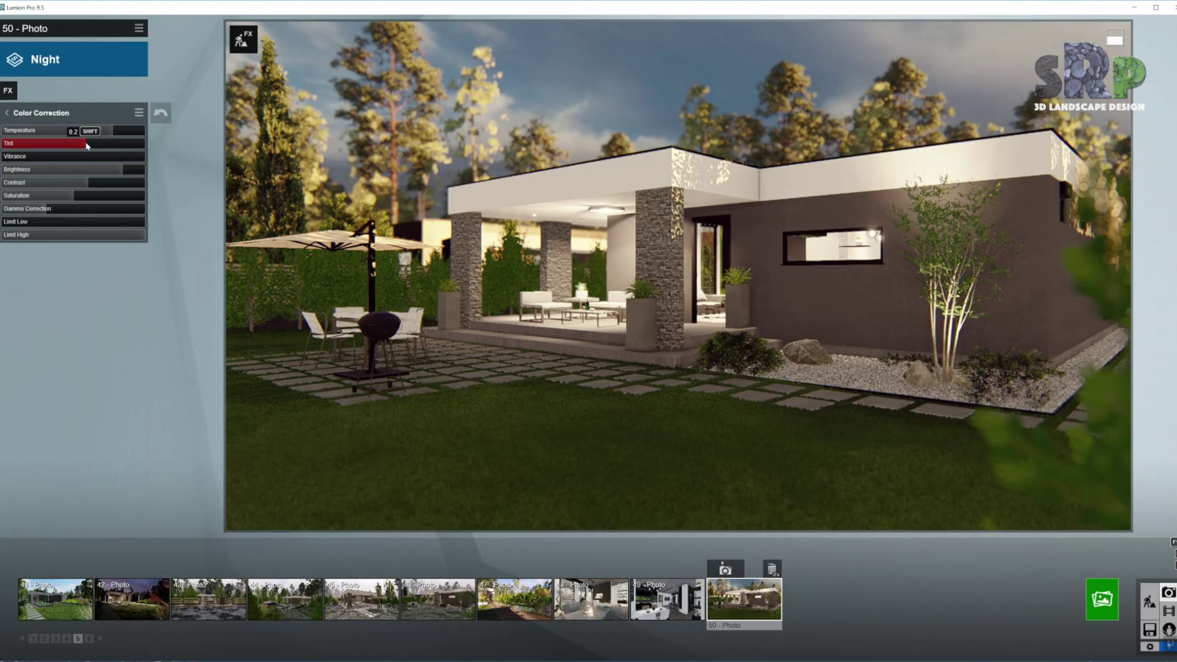
{"action": "left_click", "coordinate": [8, 113]}
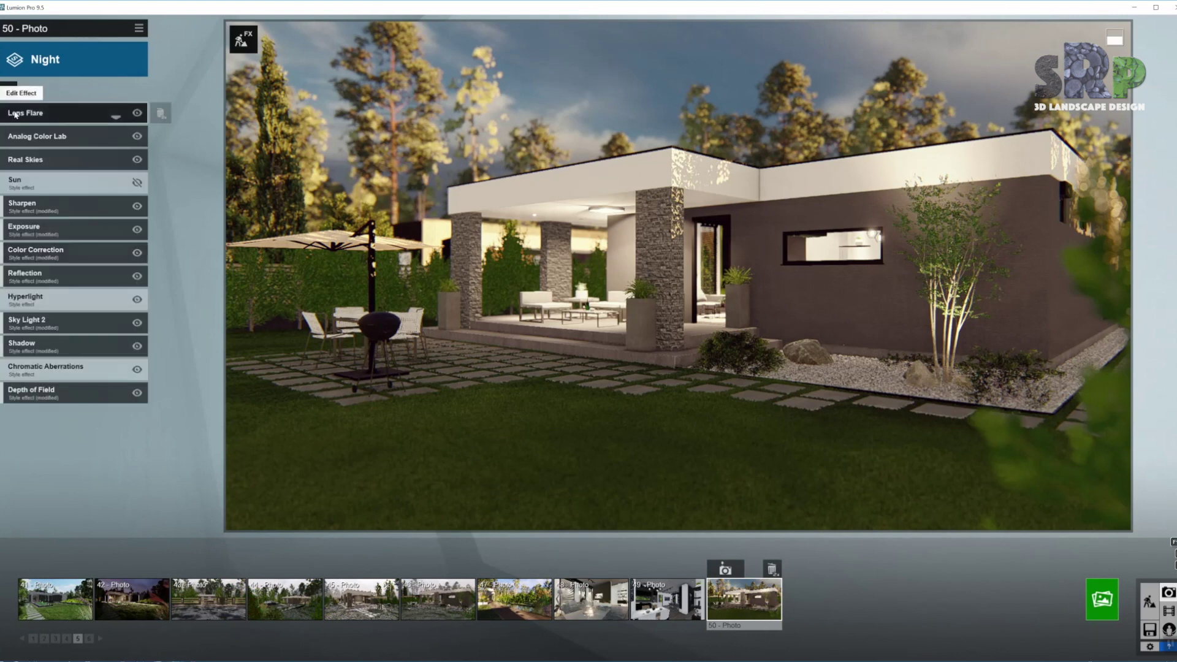
- Review the Reflection effect's settings and the reflection planes assigned in the scene
{"action": "left_click", "coordinate": [68, 276]}
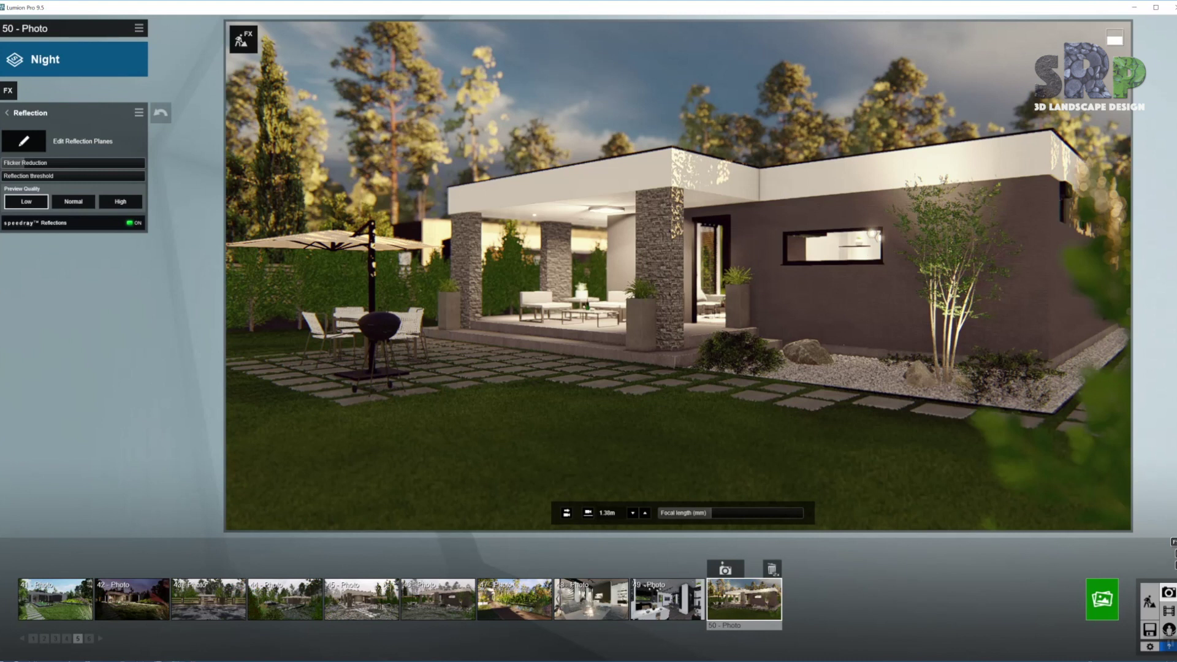
{"action": "left_click", "coordinate": [23, 141]}
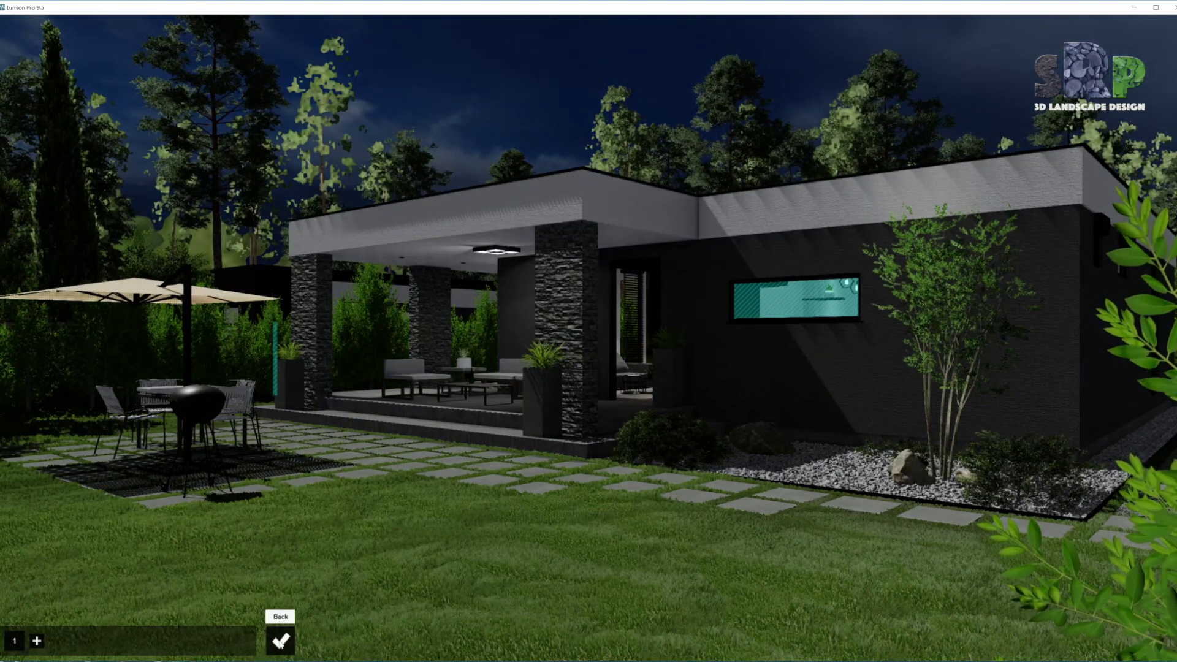
{"action": "left_click", "coordinate": [280, 641]}
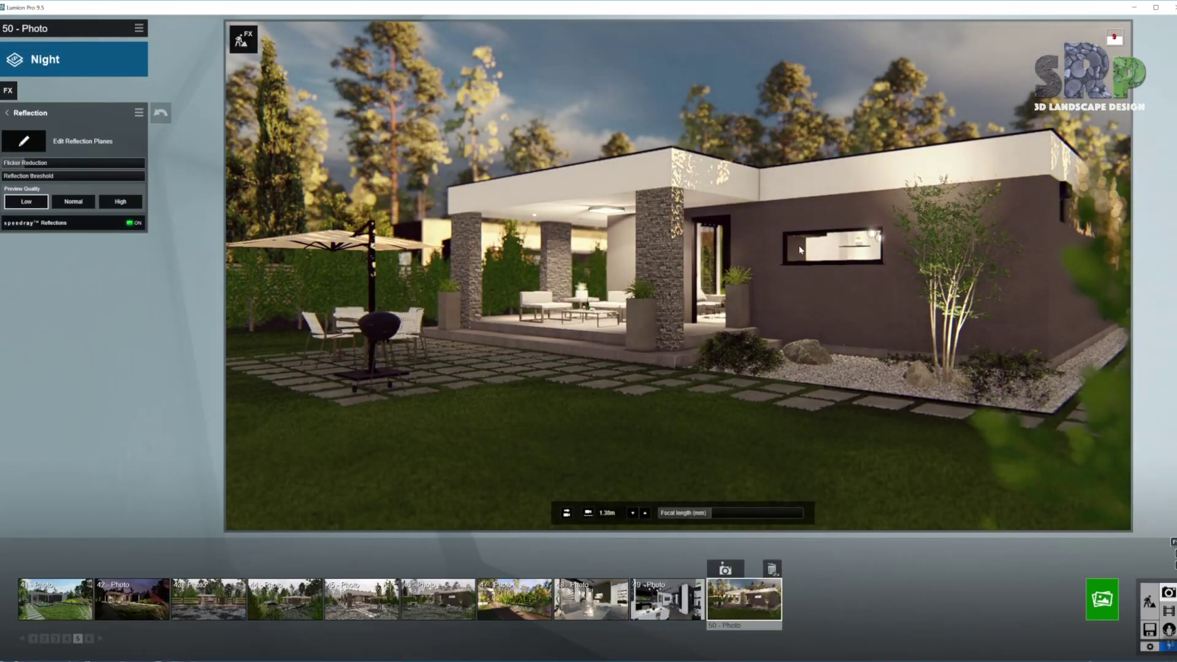
{"action": "left_click", "coordinate": [7, 113]}
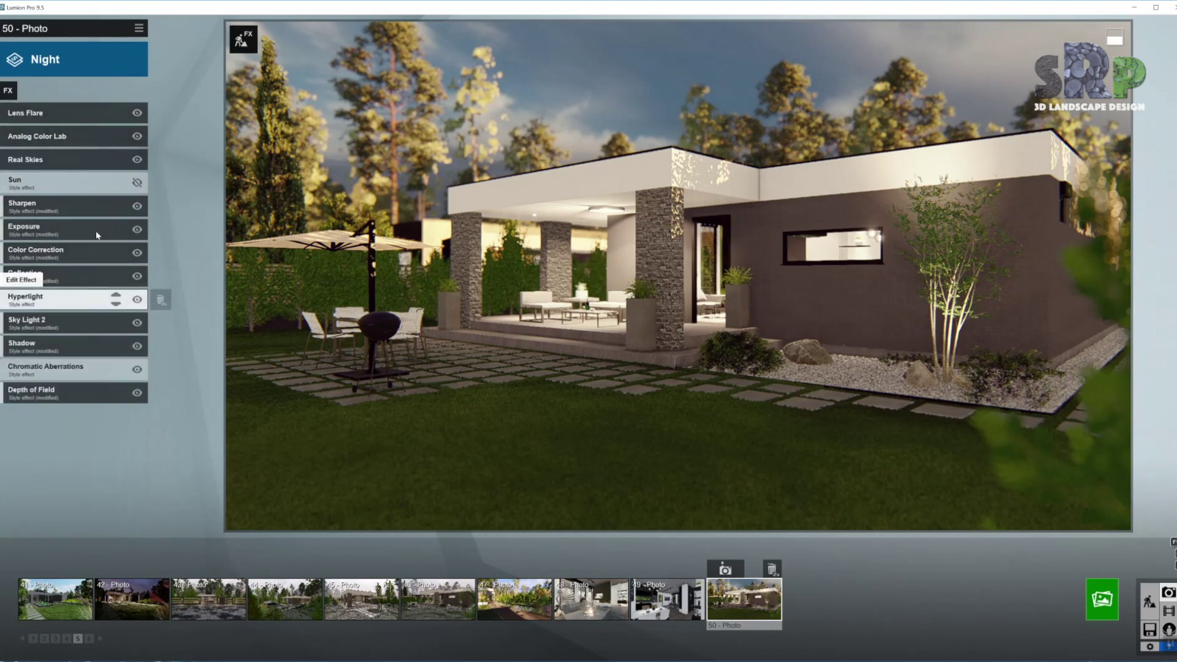
- Check the Hyperlight amount and fine-tune the Sky Light 2 effect, with high brightness and a saturation of 0.9
{"action": "left_click", "coordinate": [62, 300]}
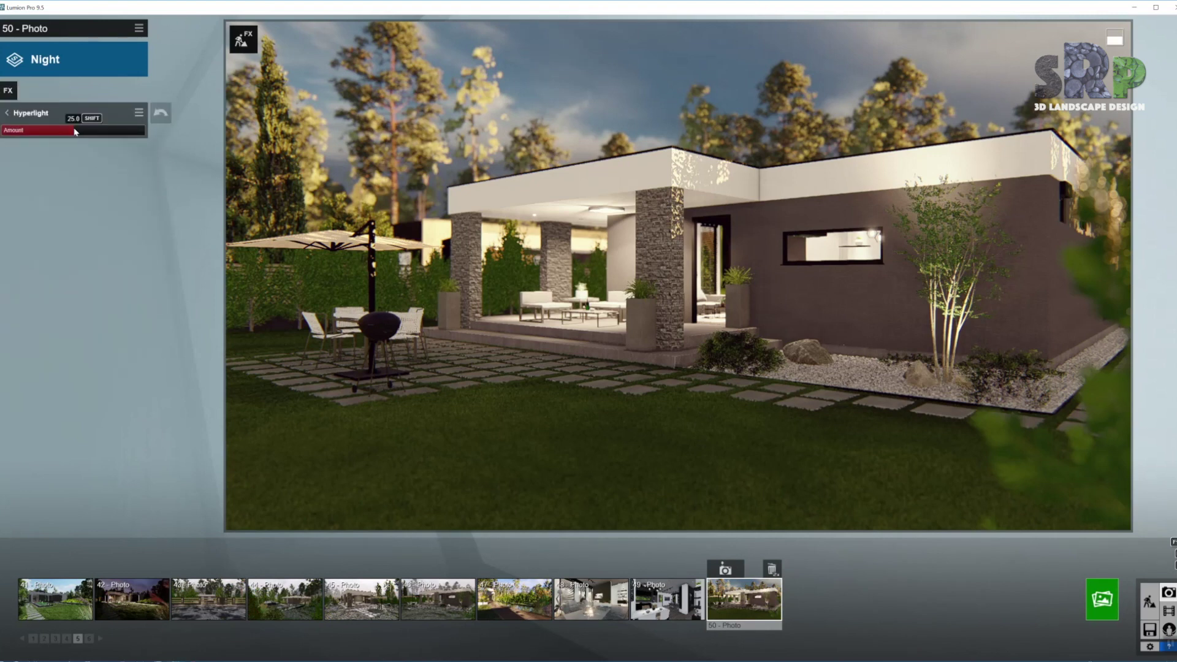
{"action": "left_click", "coordinate": [10, 114]}
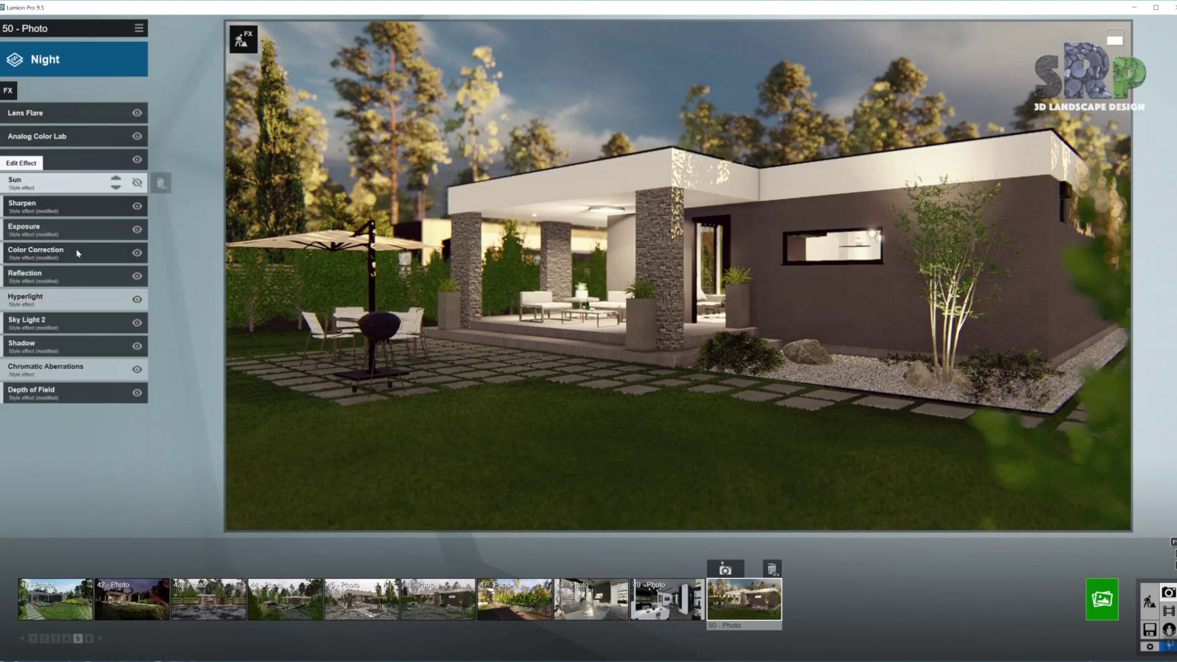
{"action": "left_click", "coordinate": [84, 323]}
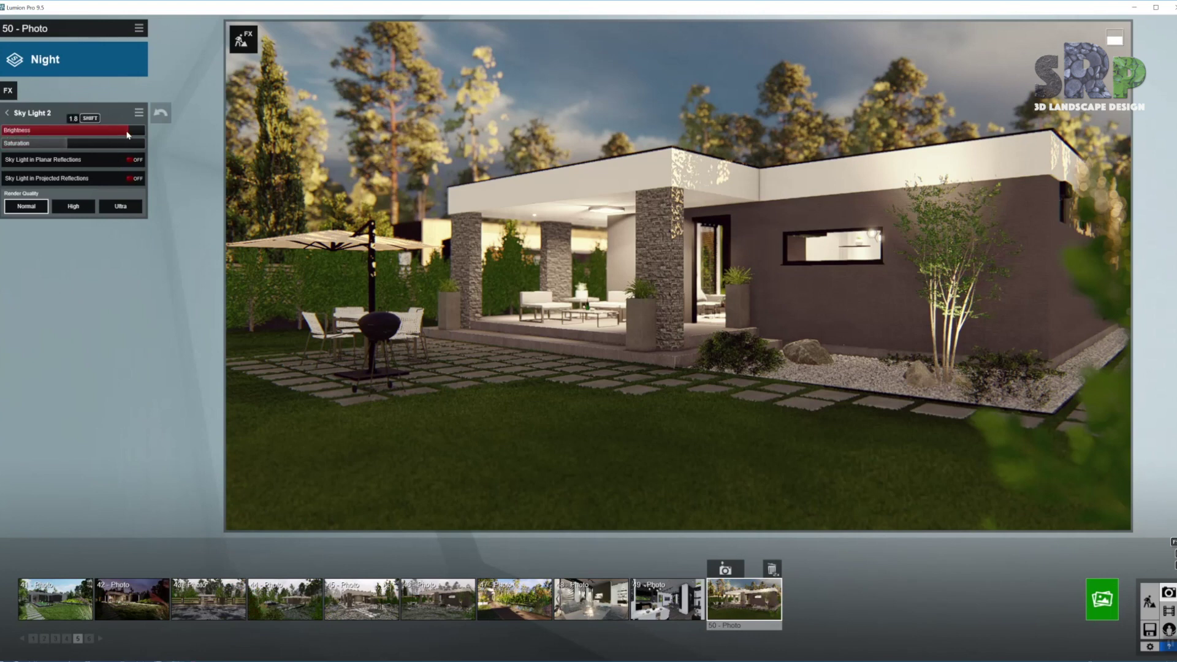
{"action": "left_click_drag", "start_coordinate": [85, 135], "coordinate": [70, 136]}
{"action": "left_click_drag", "start_coordinate": [72, 132], "coordinate": [124, 133]}
{"action": "left_click_drag", "start_coordinate": [121, 132], "coordinate": [122, 132]}
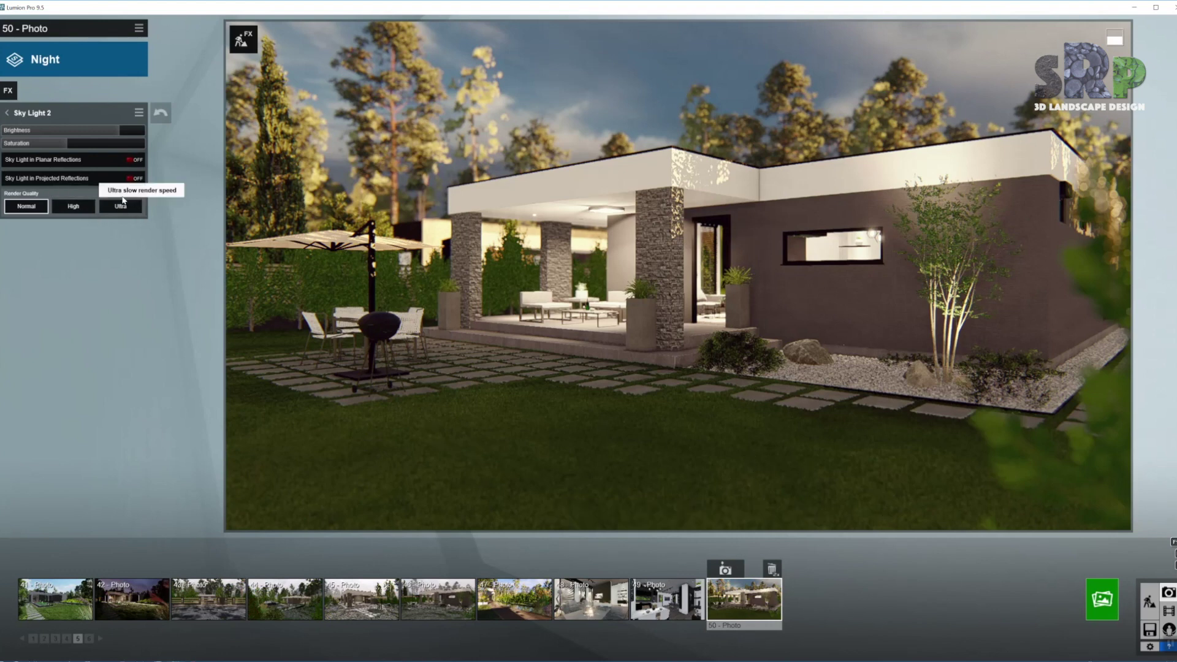
{"action": "left_click", "coordinate": [7, 113]}
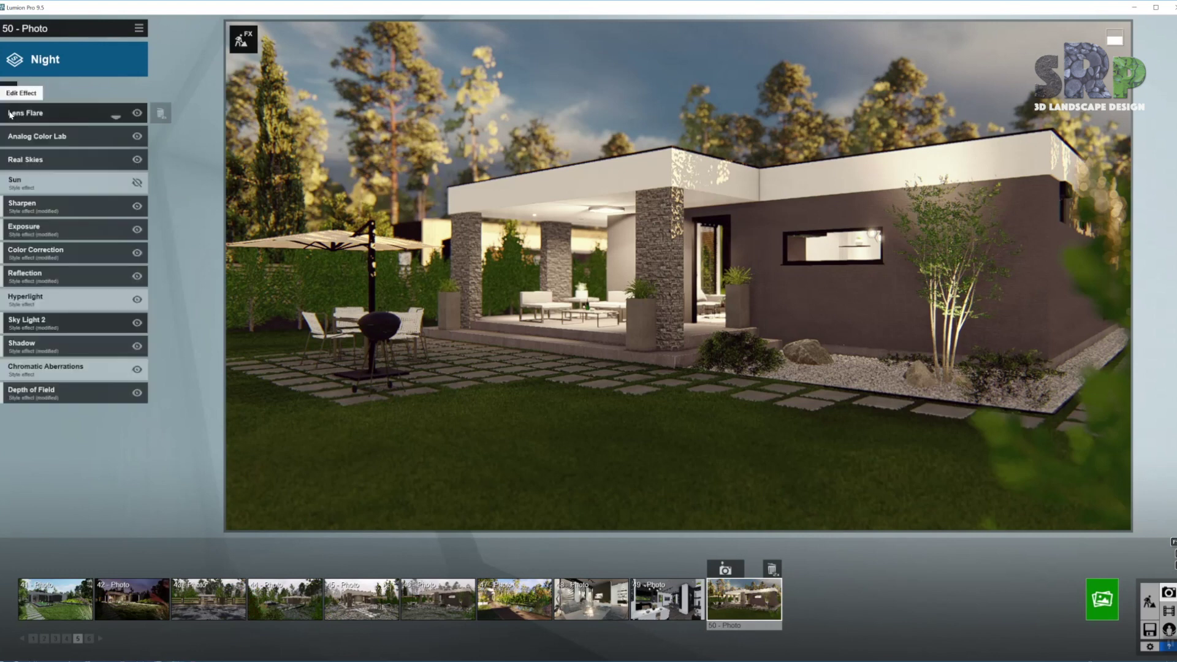
- Review the Shadow effect's settings and set its coloring to 1.1
{"action": "left_click", "coordinate": [56, 344]}
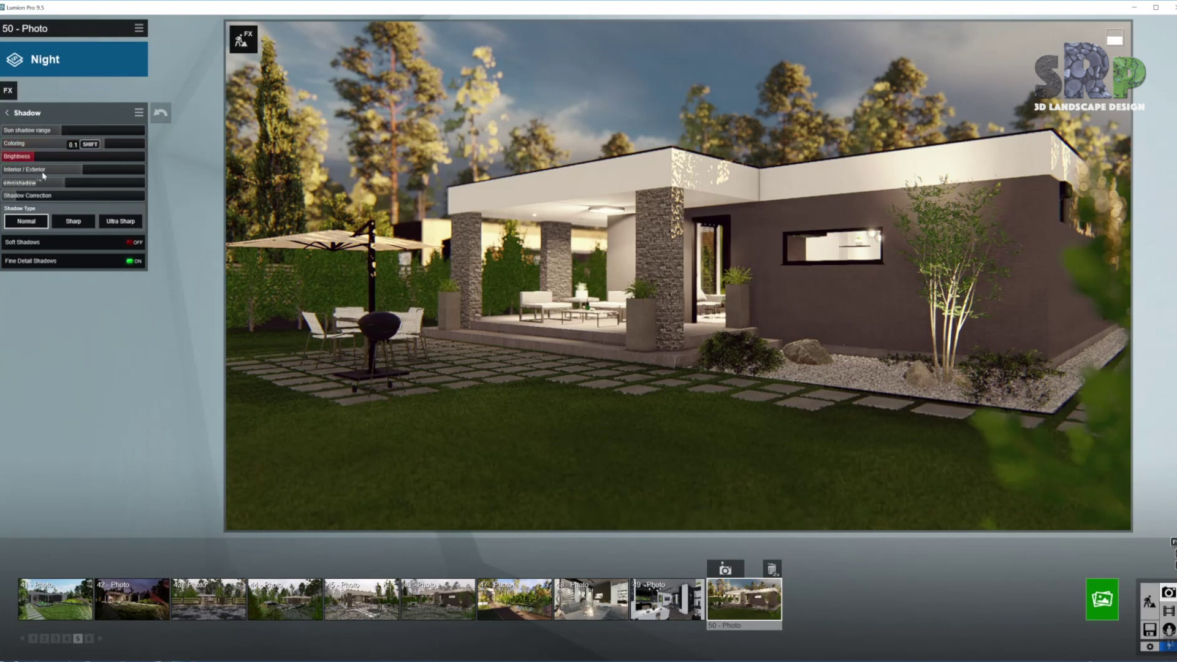
{"action": "left_click", "coordinate": [105, 145]}
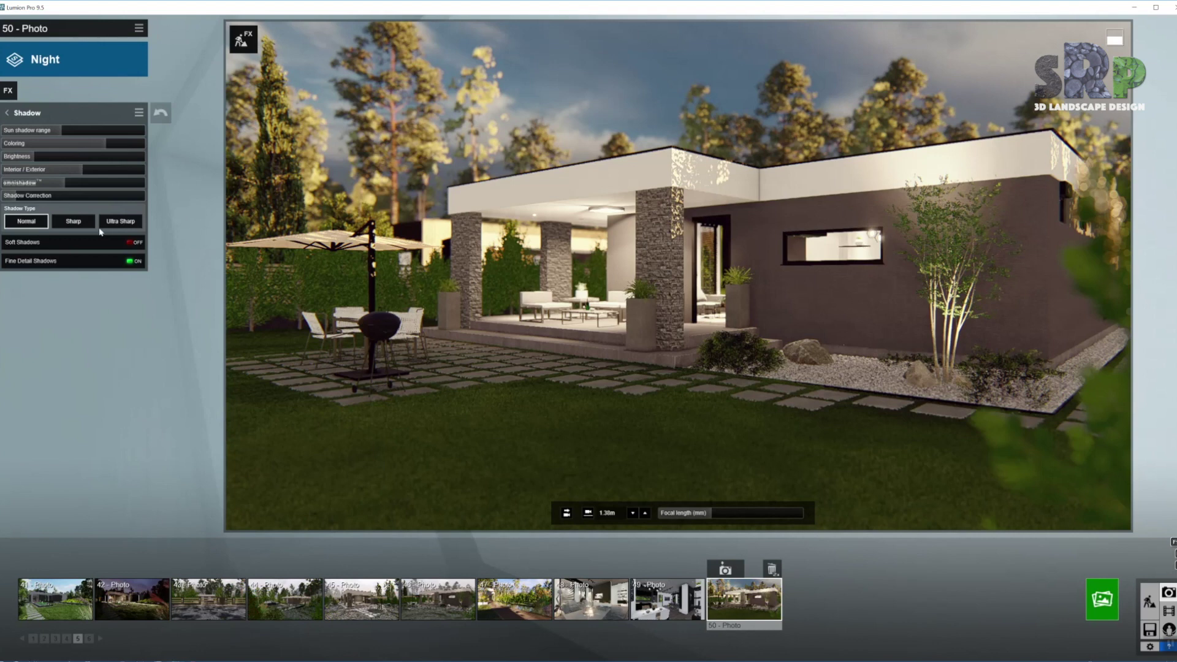
{"action": "left_click", "coordinate": [8, 114]}
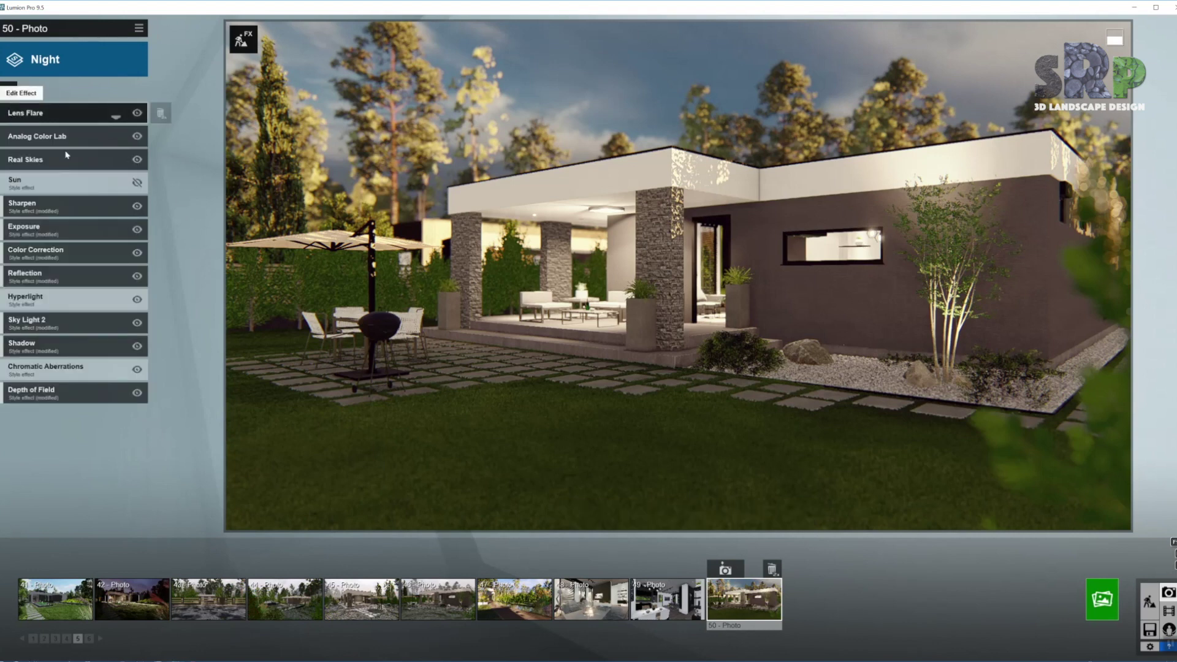
- Set the dispersion of the Chromatic Aberrations effect to 0.0
{"action": "left_click", "coordinate": [63, 369]}
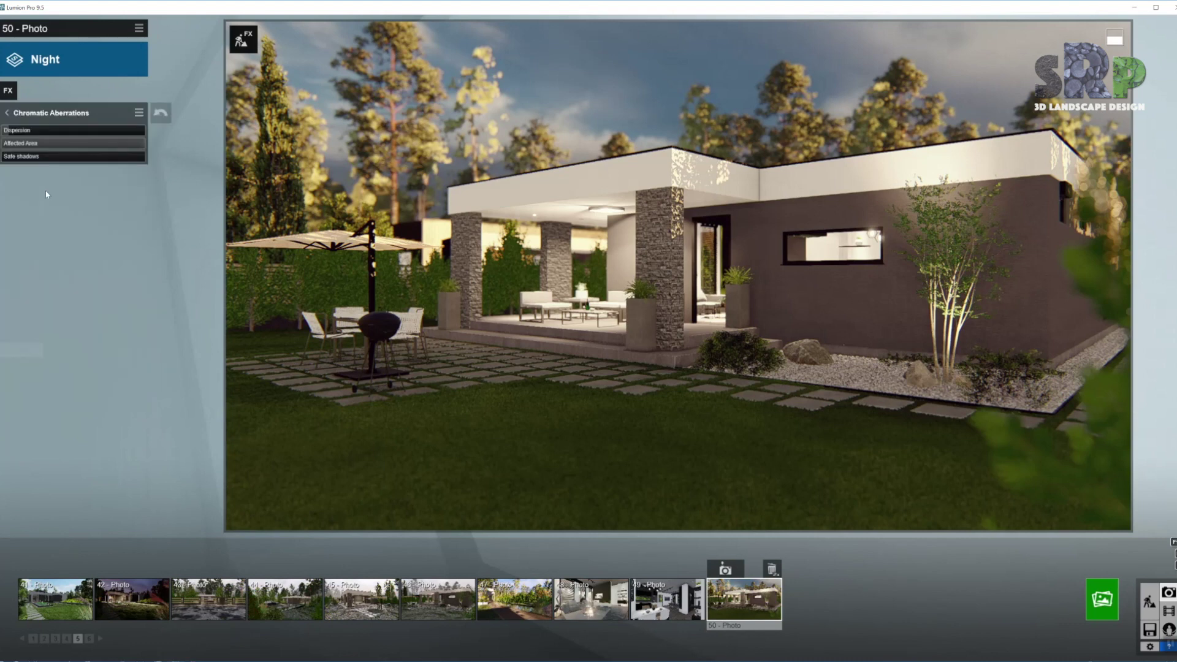
{"action": "left_click", "coordinate": [10, 132]}
{"action": "left_click", "coordinate": [7, 113]}
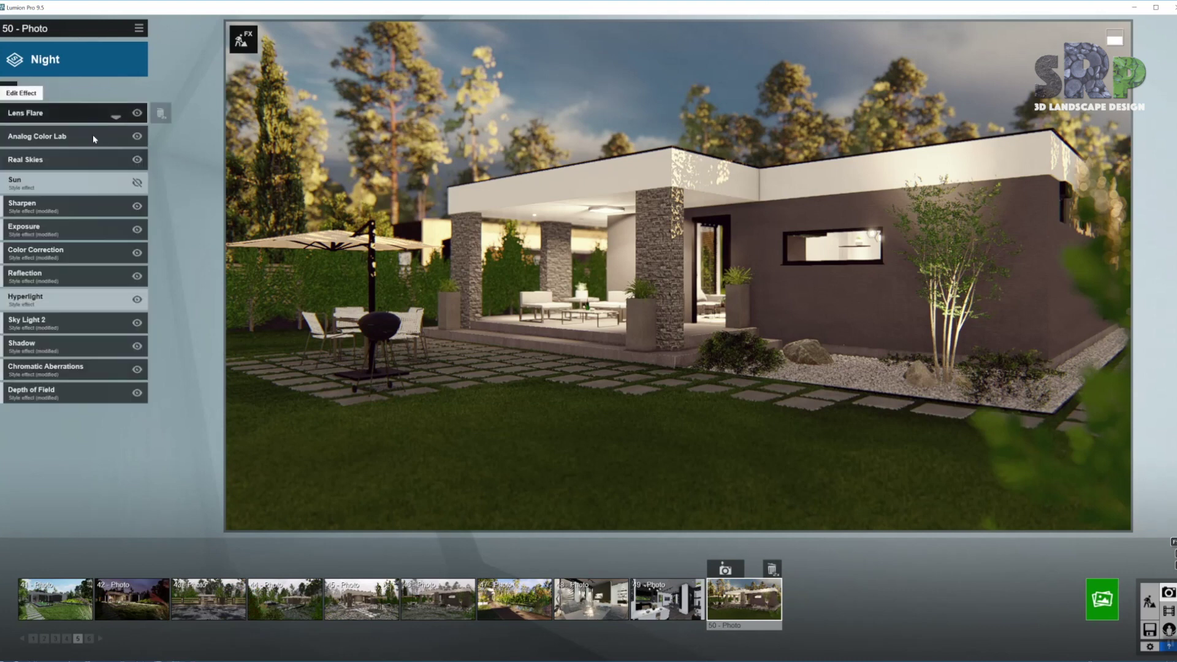
- Set the Depth of Field focus point on the front stone column of the terrace
{"action": "left_click", "coordinate": [64, 392]}
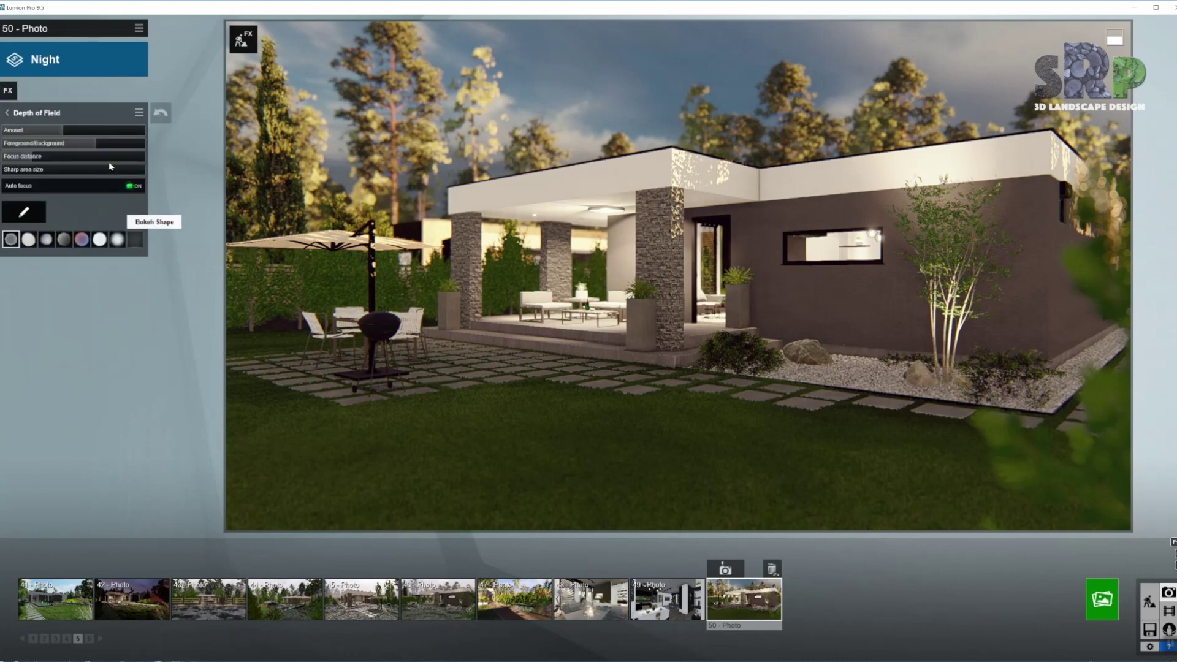
{"action": "left_click", "coordinate": [24, 212]}
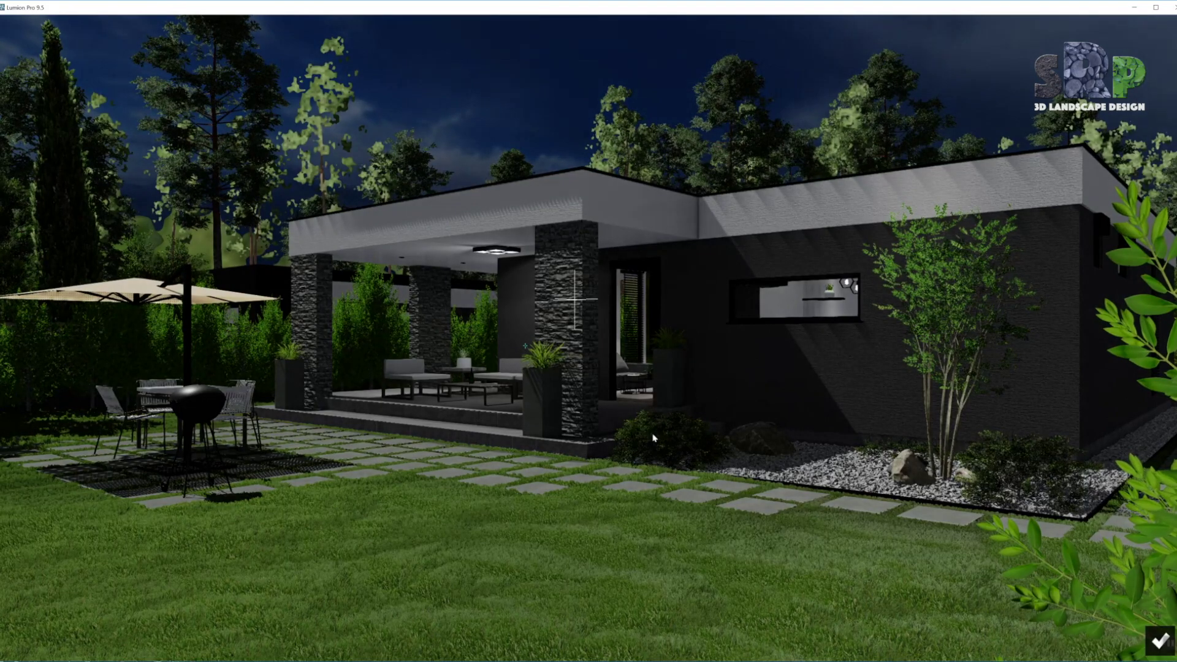
{"action": "left_click", "coordinate": [573, 298]}
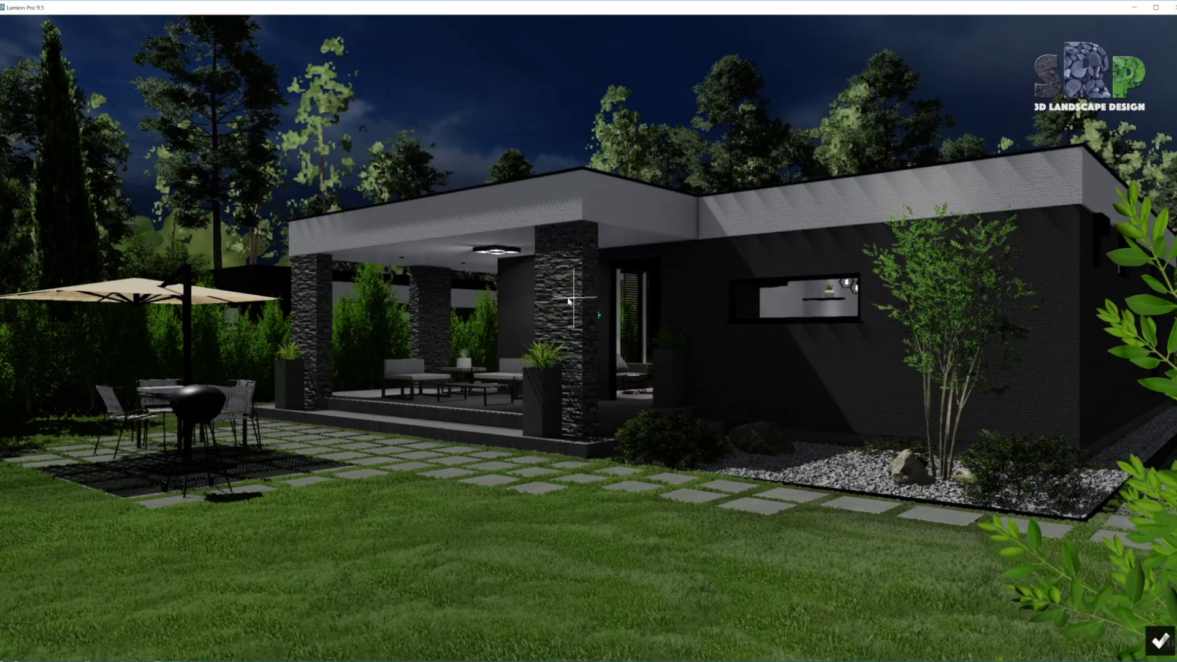
{"action": "left_click", "coordinate": [1159, 641]}
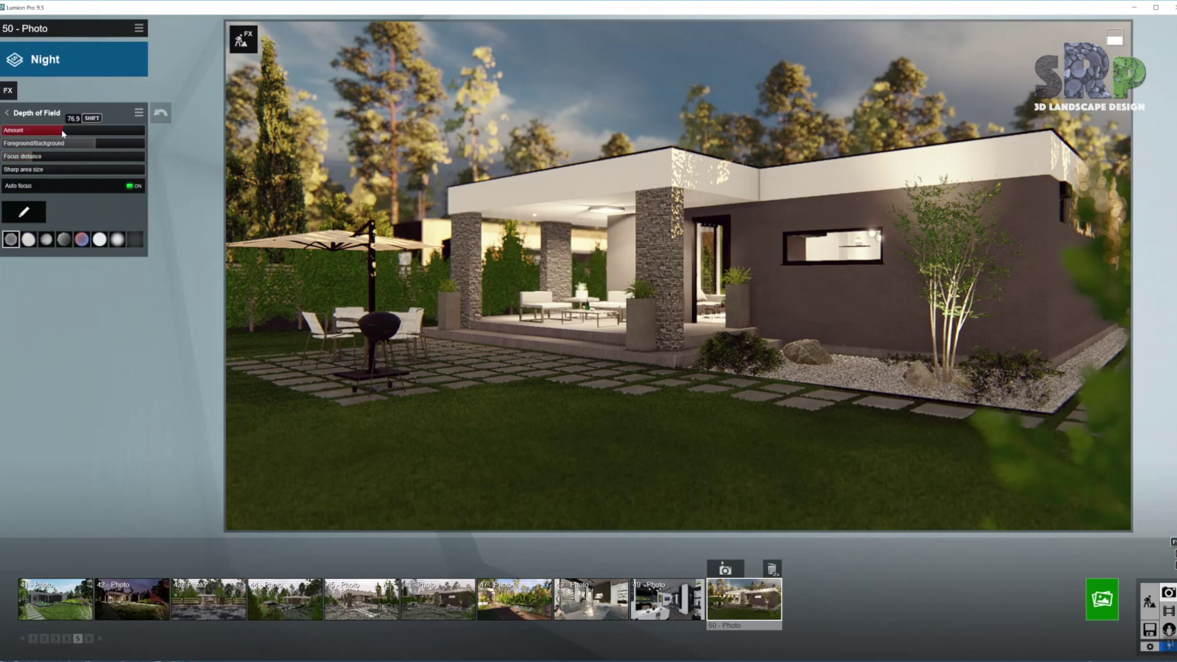
- Fine-tune the Depth of Field amount to about 76.9 and slightly raise its Foreground/Background value
{"action": "left_click_drag", "start_coordinate": [62, 130], "coordinate": [63, 129]}
{"action": "left_click_drag", "start_coordinate": [89, 146], "coordinate": [98, 145]}
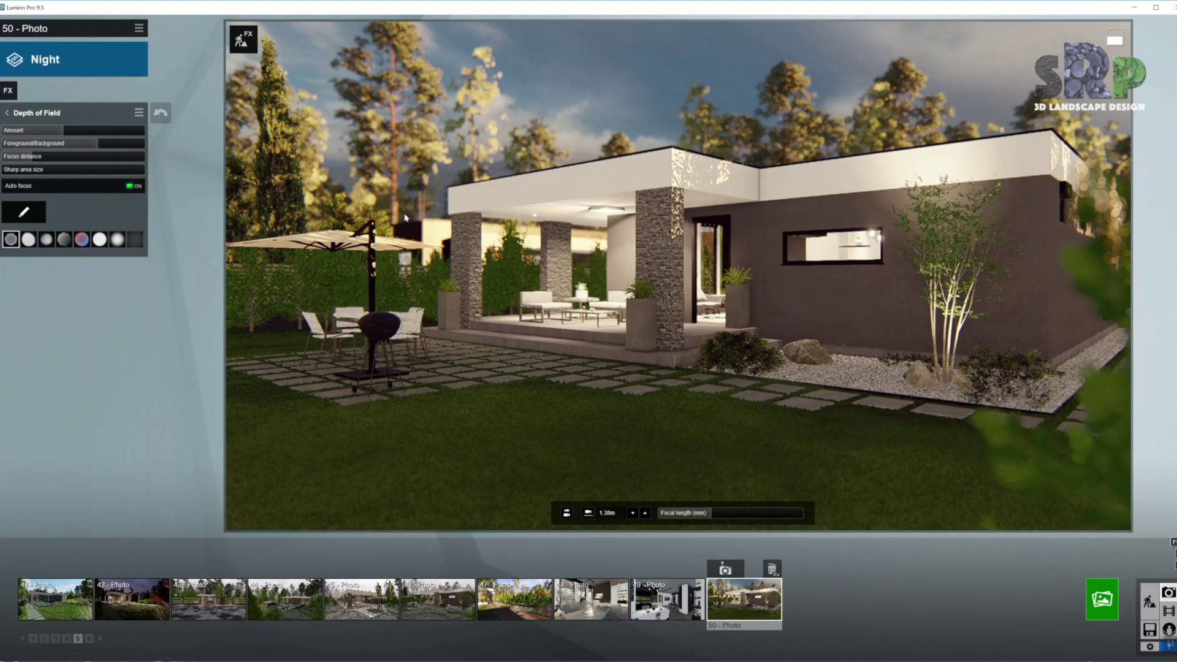
{"action": "left_click", "coordinate": [7, 112]}
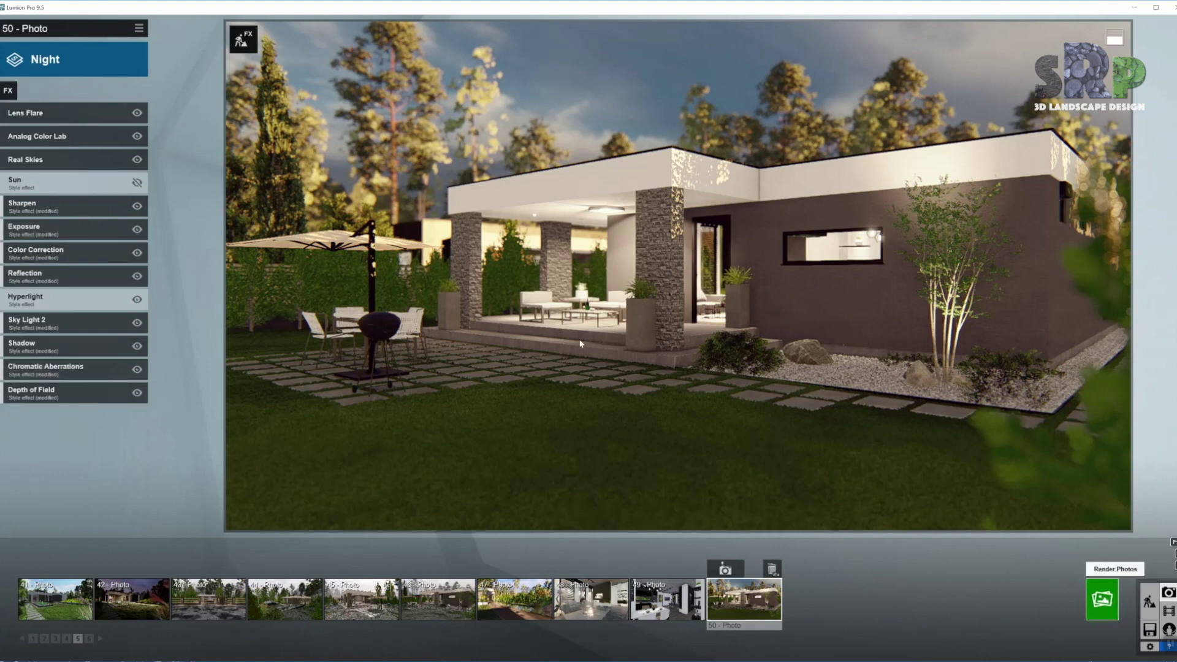
- Render the current photo and save it as a JPG file on the Desktop
{"action": "left_click", "coordinate": [1102, 600]}
{"action": "left_click", "coordinate": [494, 459]}
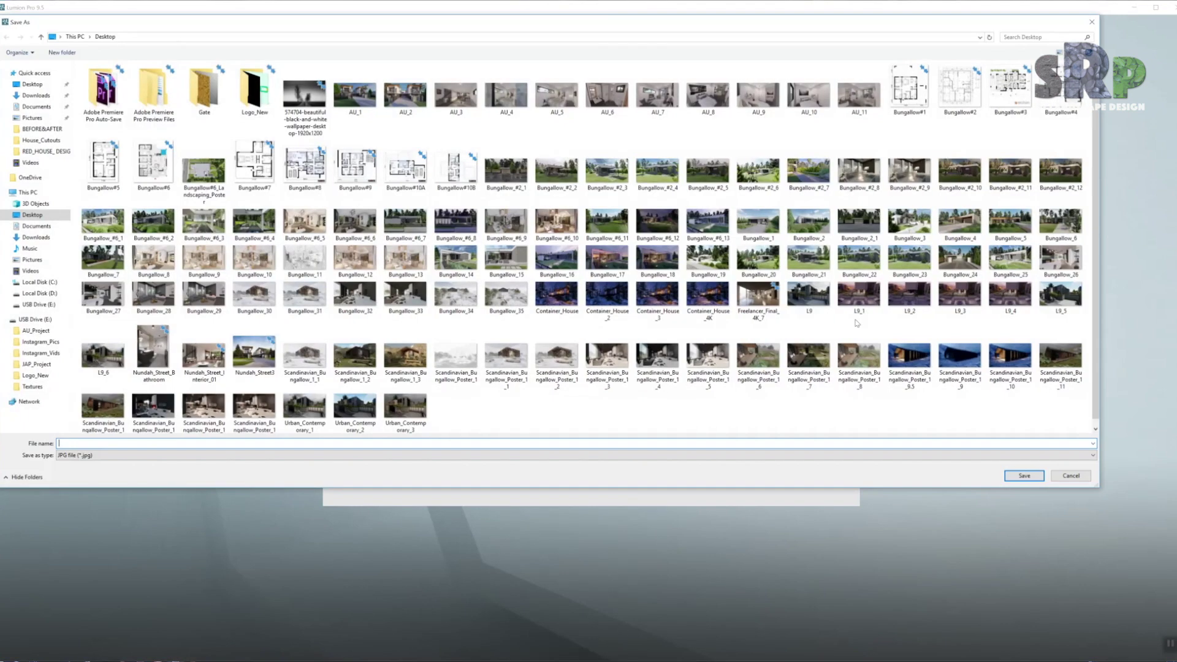
{"action": "left_click", "coordinate": [1062, 175]}
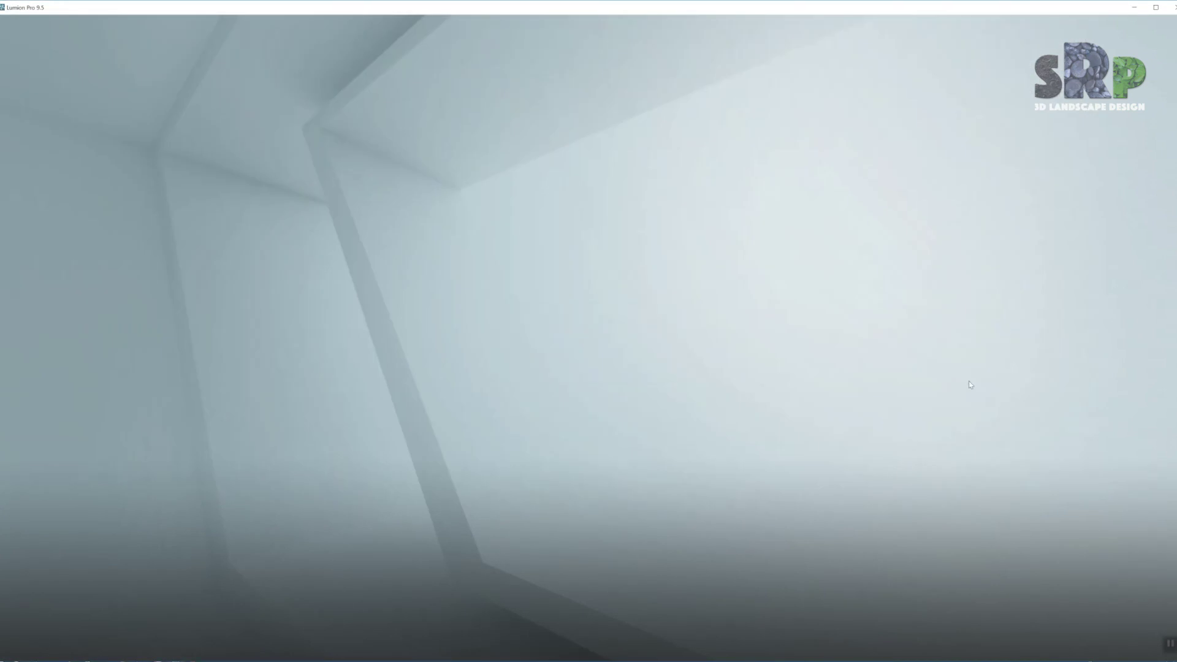